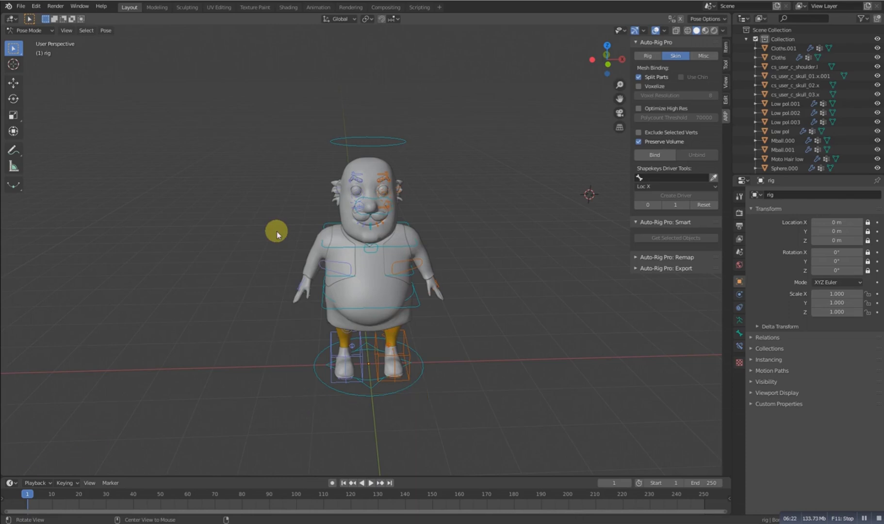
- Examine the rigged character from the side in material preview and solid shading
middle_drag(276, 231, 228, 221)
key(KP_3)
alt+shift+drag(348, 318, 317, 246)
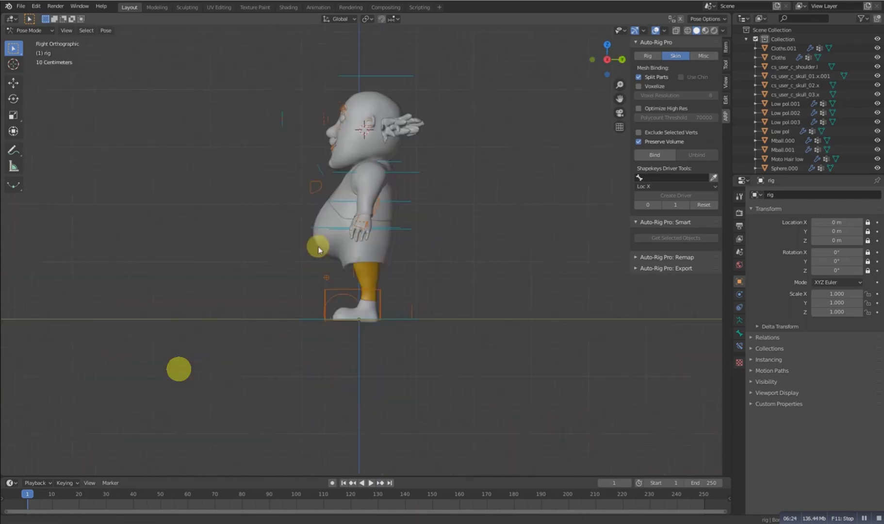
alt+drag(255, 245, 322, 260)
key(z)
click(340, 311)
mouse_move(353, 340)
alt+mouse_down()
mouse_move(302, 312)
mouse_move(318, 312)
alt+mouse_up()
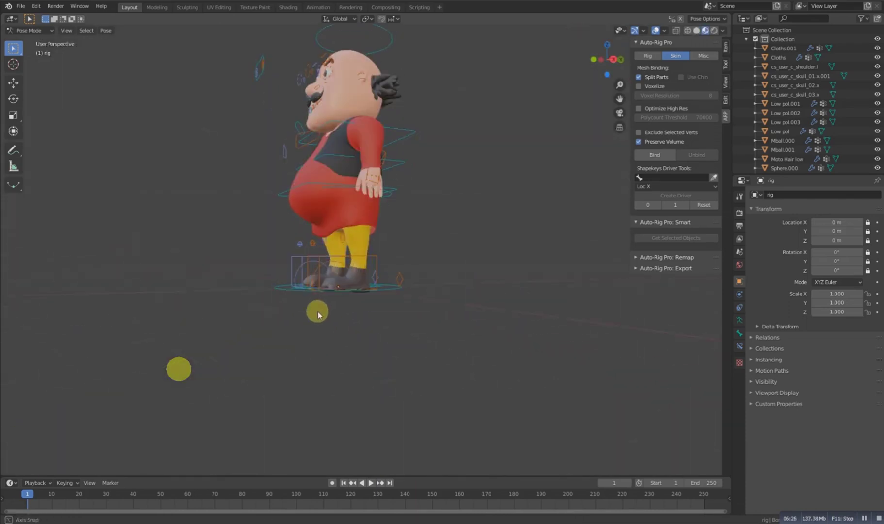
key(z)
click(409, 287)
- Try moving the left foot IK control upward to test how the leg follows
click(375, 276)
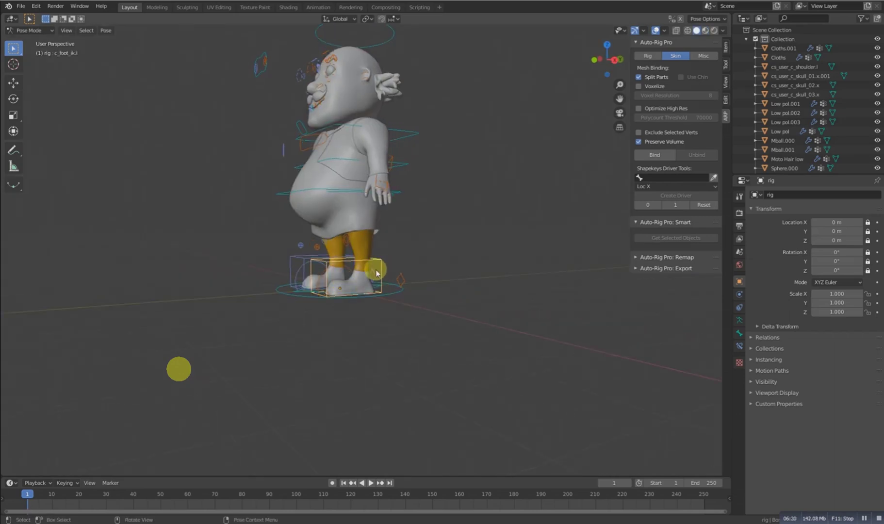
key(g)
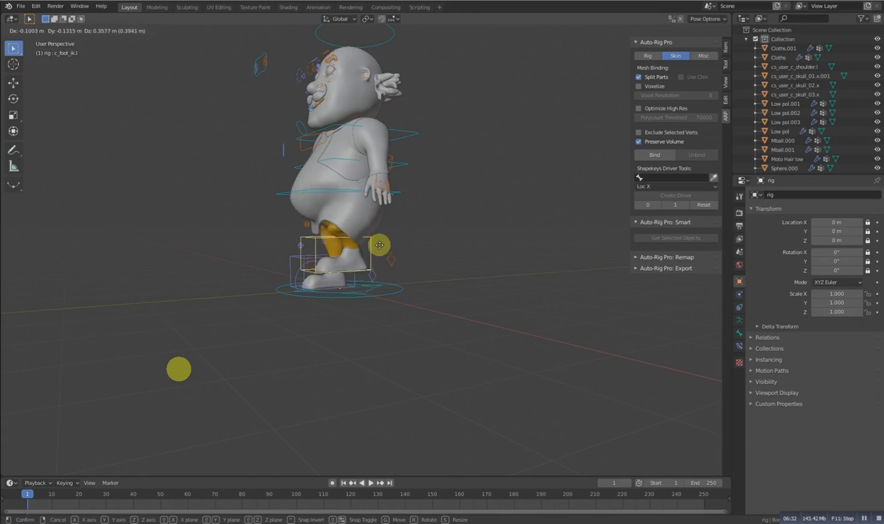
right_click(370, 271)
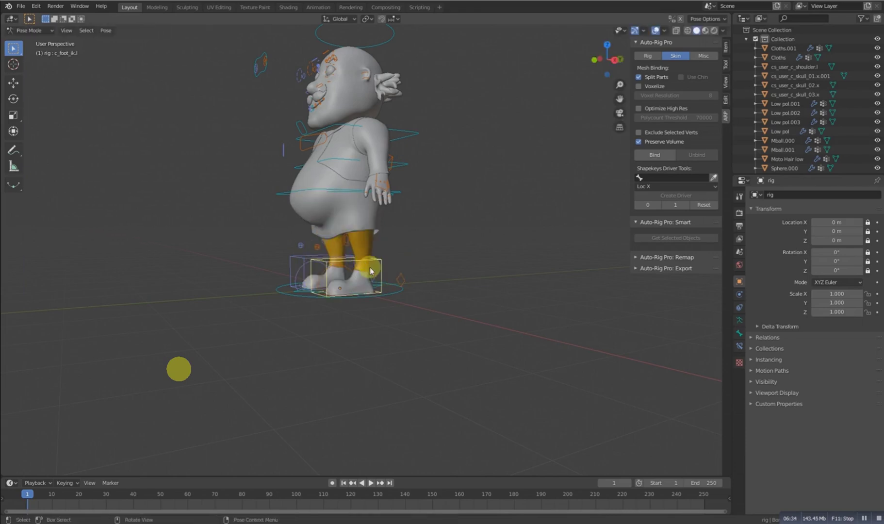
- Try moving the head control to test how the head follows, and view the character from the side
middle_drag(322, 304, 427, 296)
click(395, 313)
click(376, 120)
key(g)
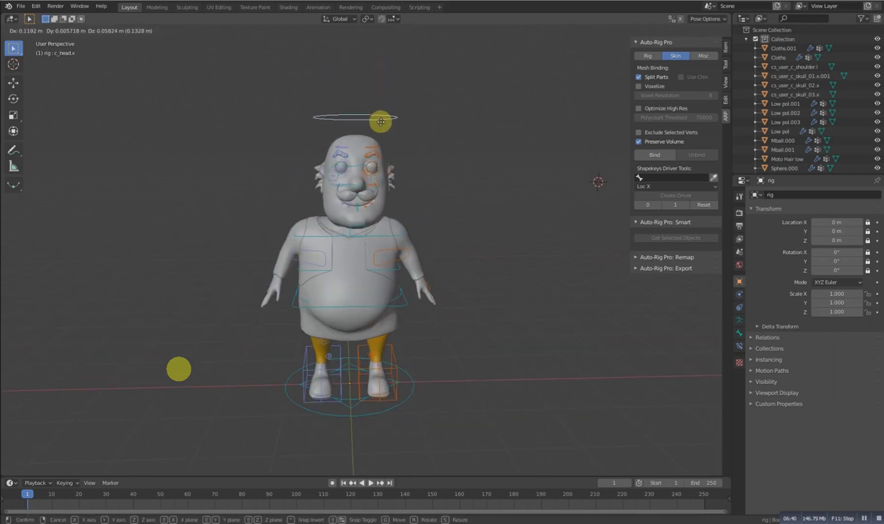
right_click(372, 111)
key(KP_3)
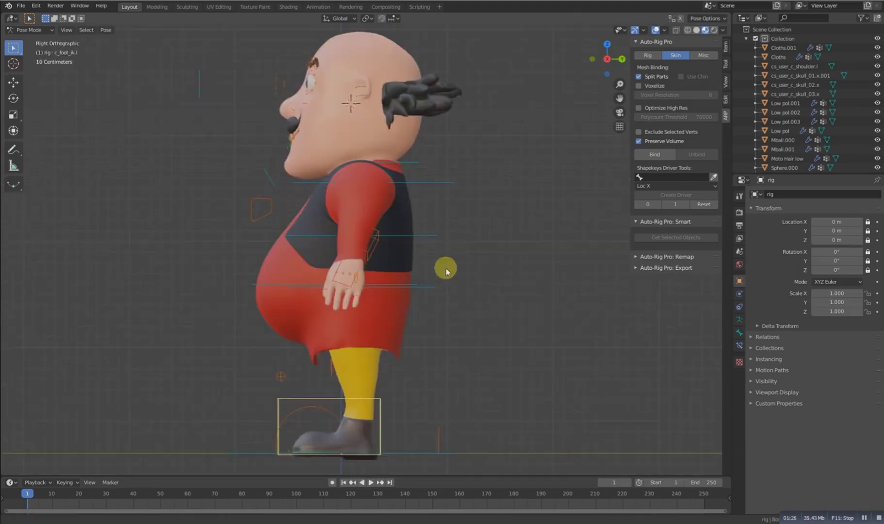
- Try moving the right foot IK control on the textured character to test the leg deformation
shift+middle_drag(384, 405, 390, 272)
key(g)
right_click(312, 250)
middle_drag(312, 251, 233, 281)
click(233, 284)
key(g)
right_click(227, 256)
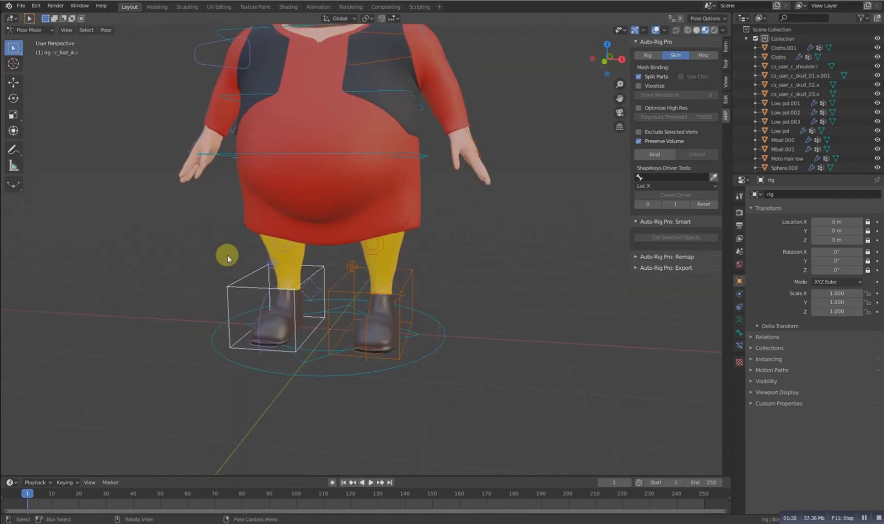
scroll(391, 209, down, 3)
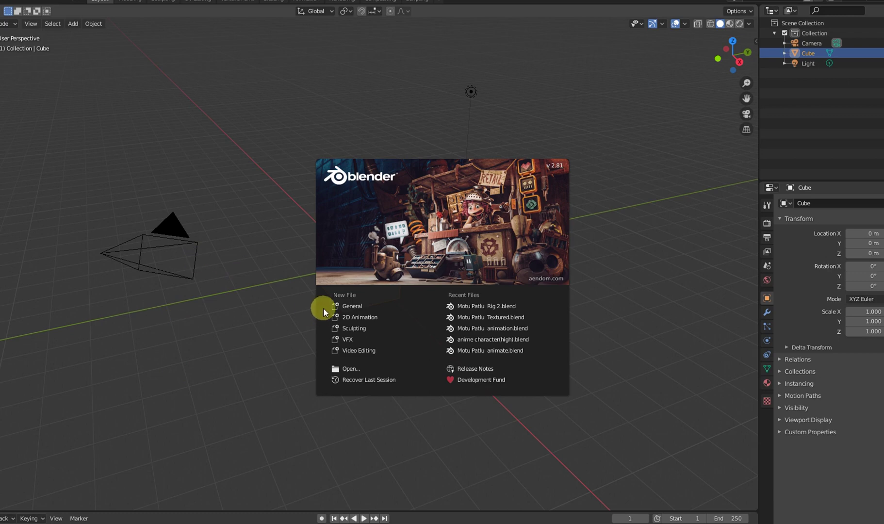
- Open the add-on preferences and move the preferences window toward the middle of the workspace
click(389, 246)
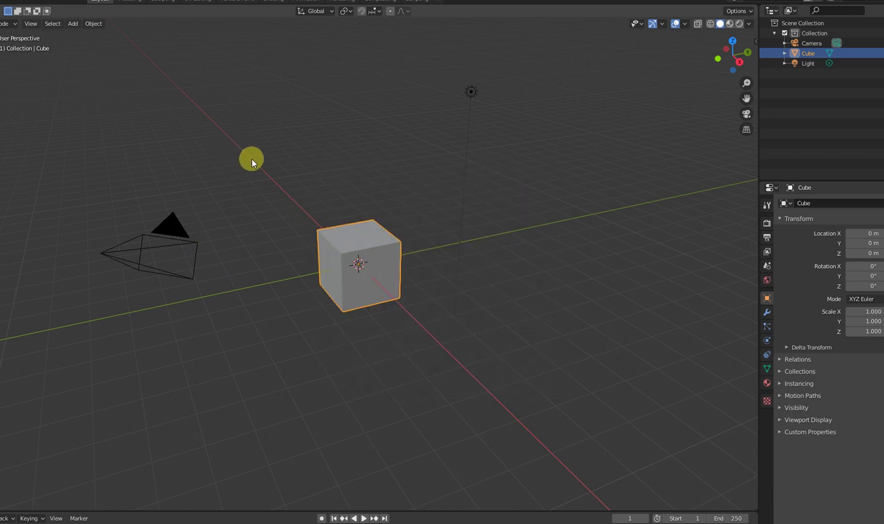
click(1, 3)
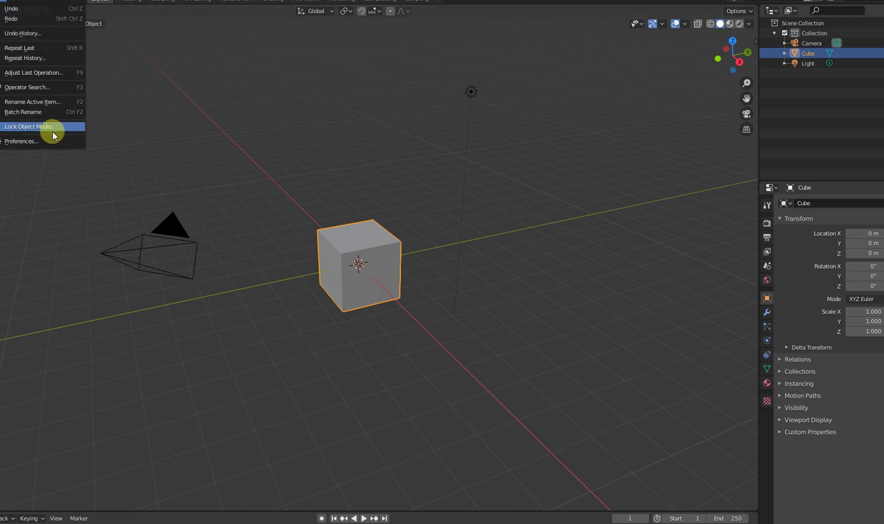
click(49, 144)
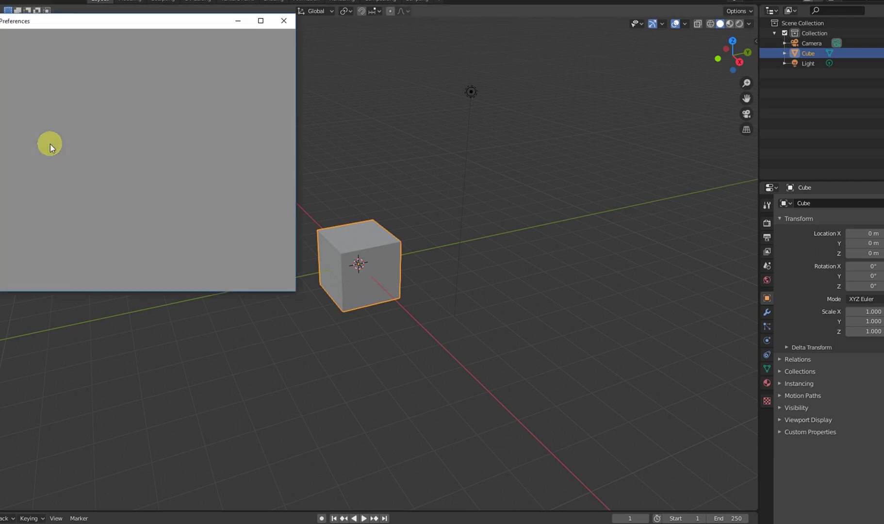
drag(142, 19, 417, 70)
click(480, 89)
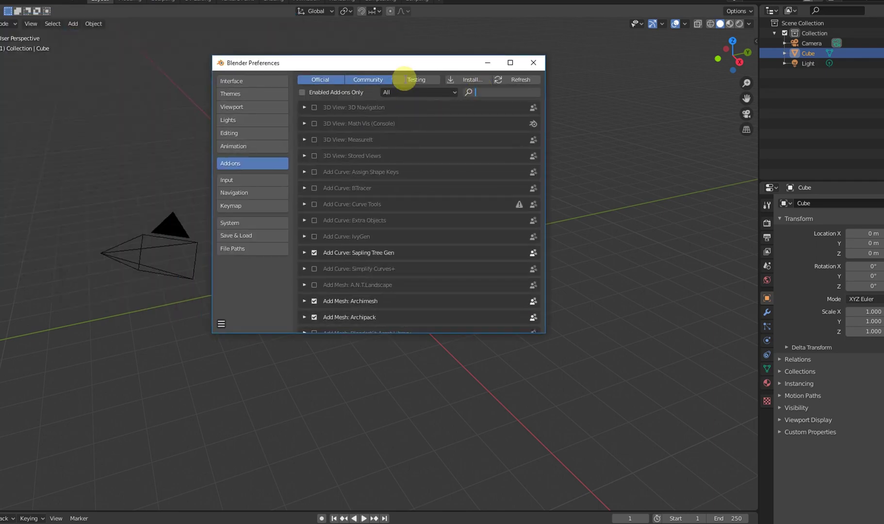
- Install the add-on file auto_rig_pro-master.zip from the addons folder inside Addones
click(461, 79)
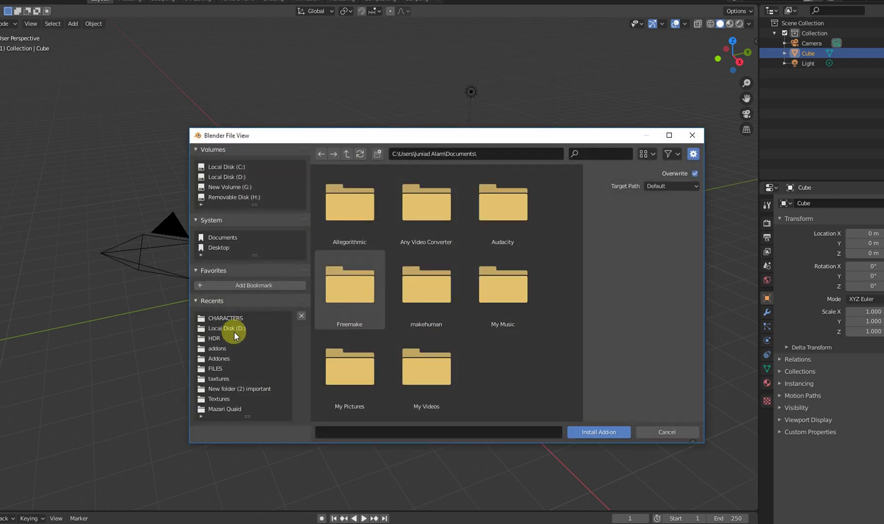
click(233, 329)
scroll(463, 266, up, 5)
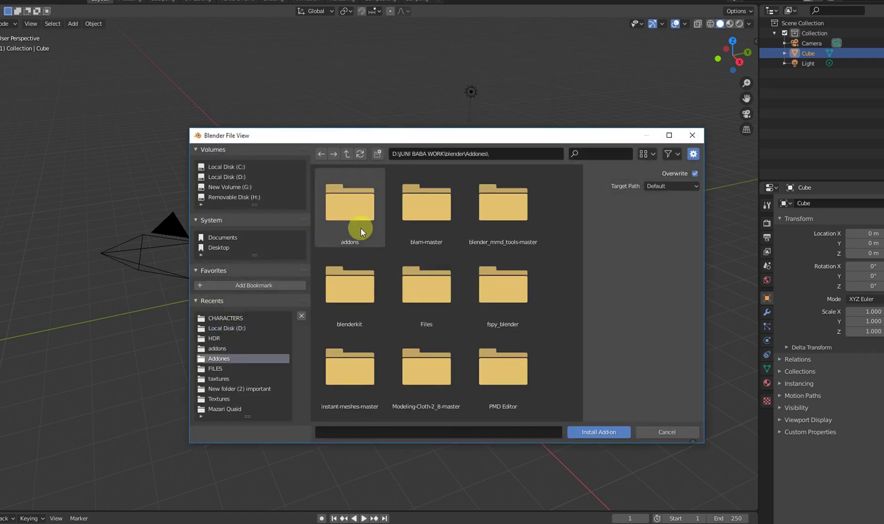
double_click(361, 227)
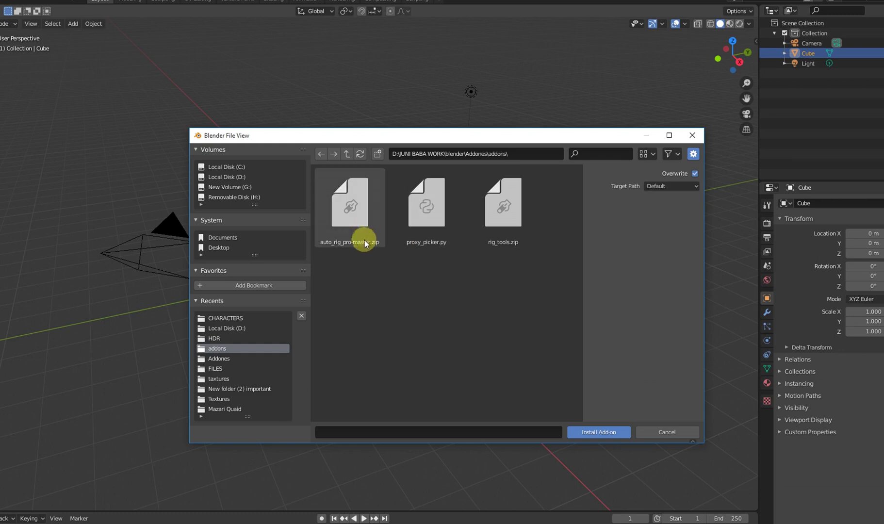
double_click(364, 225)
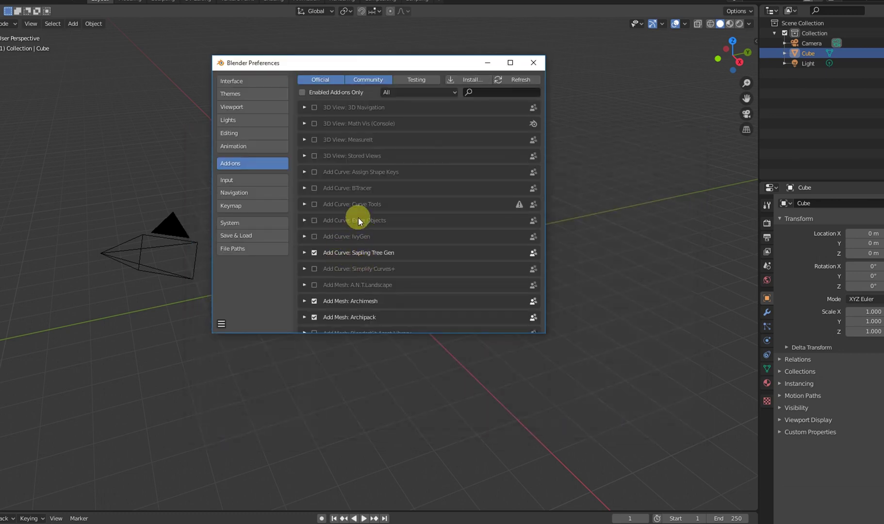
- Find the Auto-Rig Pro add-on by searching for "auto", make sure it is enabled, and save and close the preferences
click(486, 92)
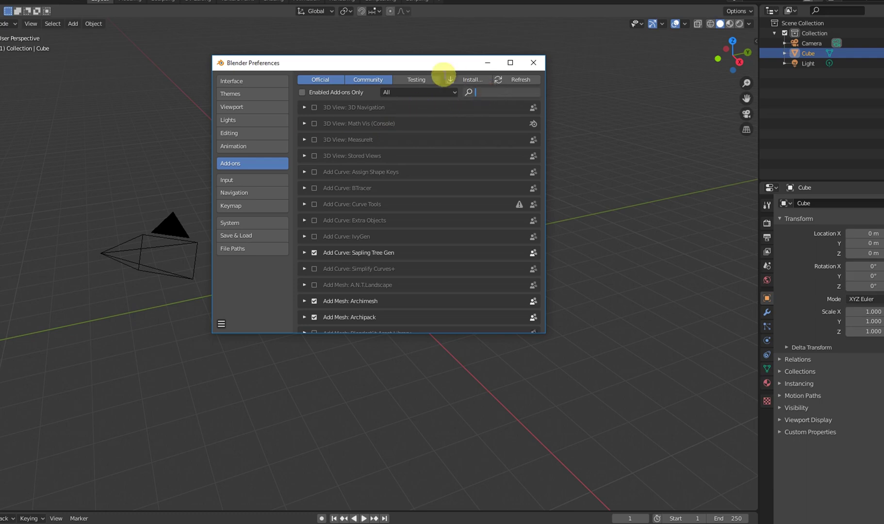
text(auto)
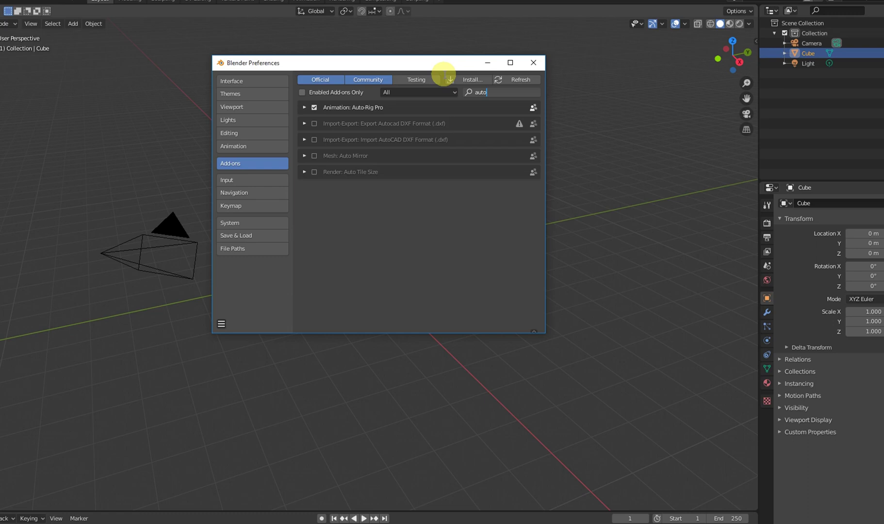
click(315, 107)
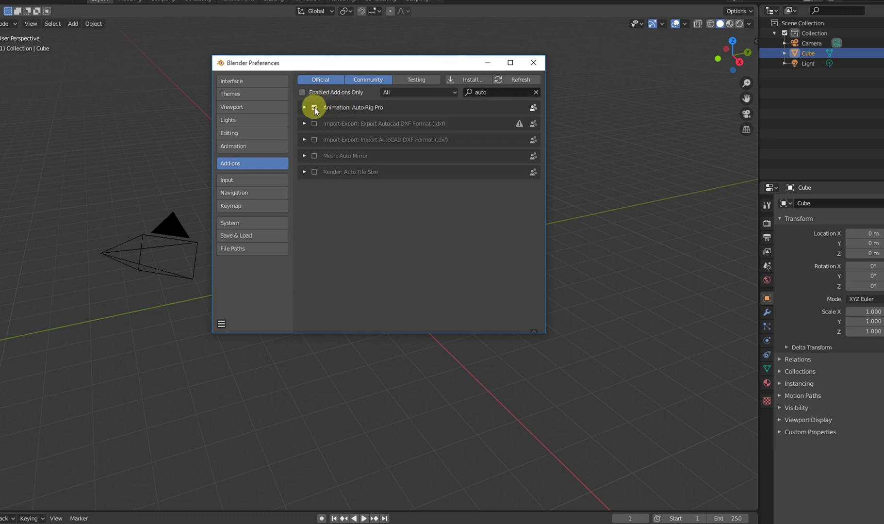
click(230, 323)
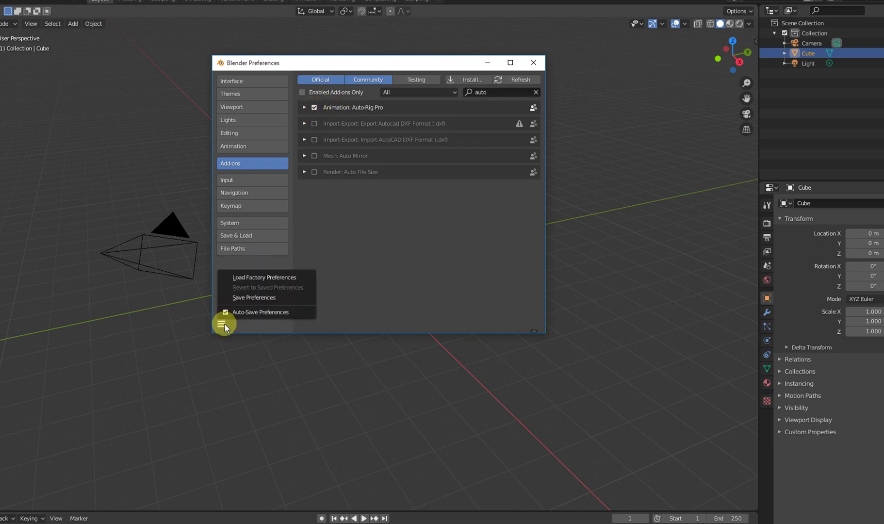
click(240, 297)
click(533, 64)
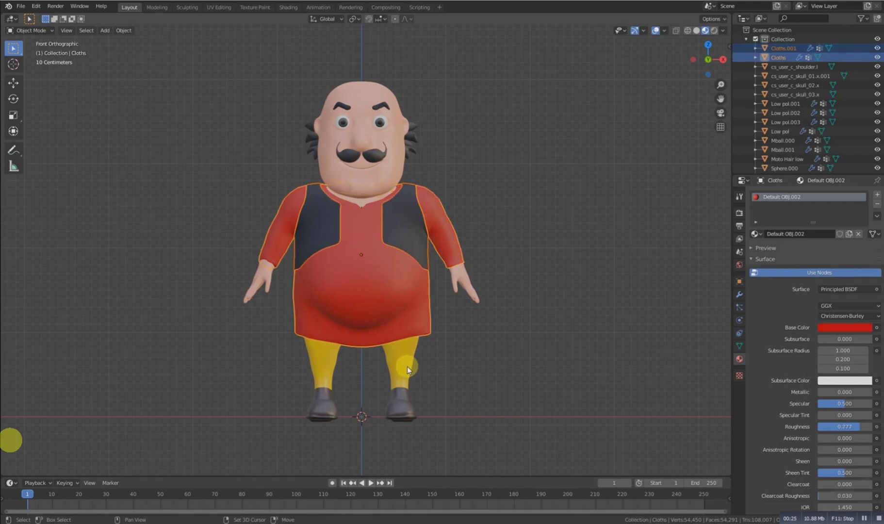
- Add the yellow leggings, both shoes, the side hair and the moustache to the selected clothes
shift+click(406, 366)
shift+click(404, 409)
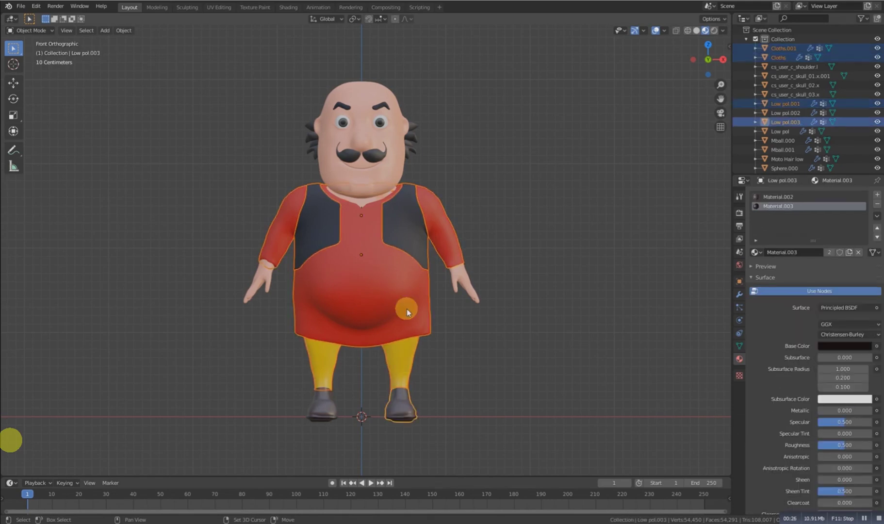
shift+click(330, 415)
scroll(397, 233, up, 3)
shift+click(449, 215)
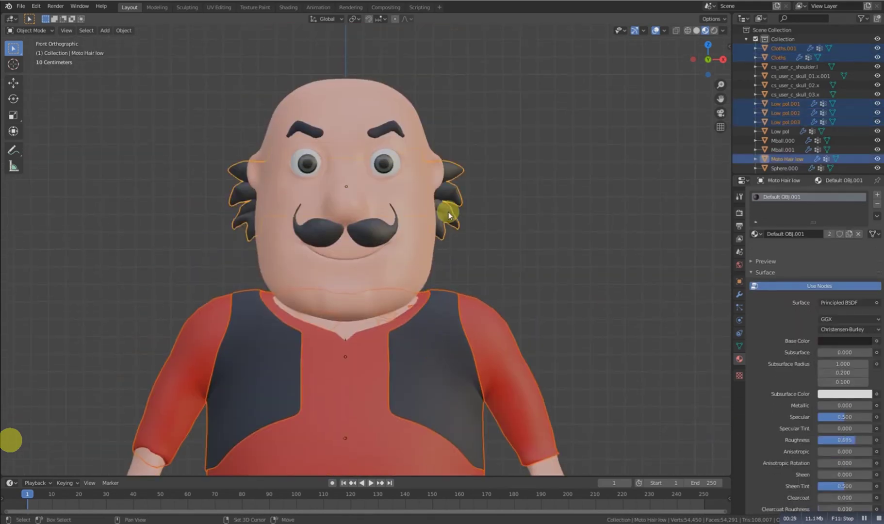
shift+click(380, 167)
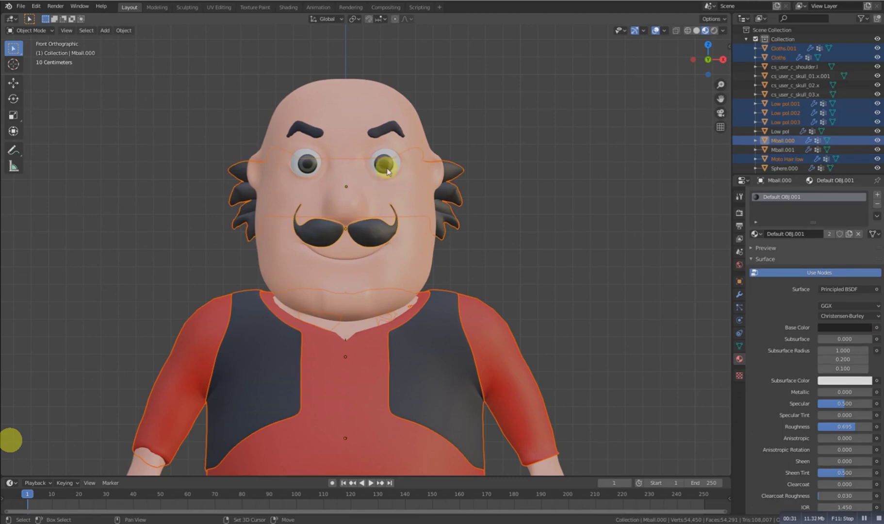
shift+click(385, 156)
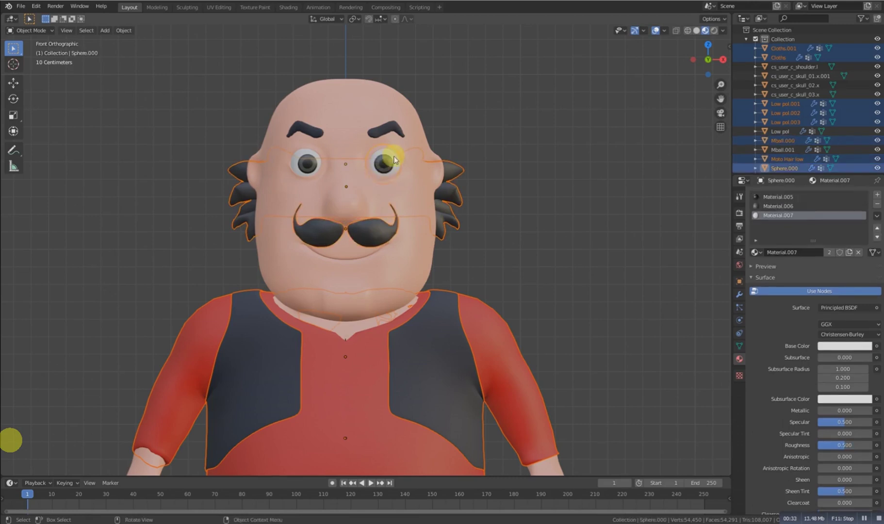
ctrl+middle_drag(415, 168, 397, 168)
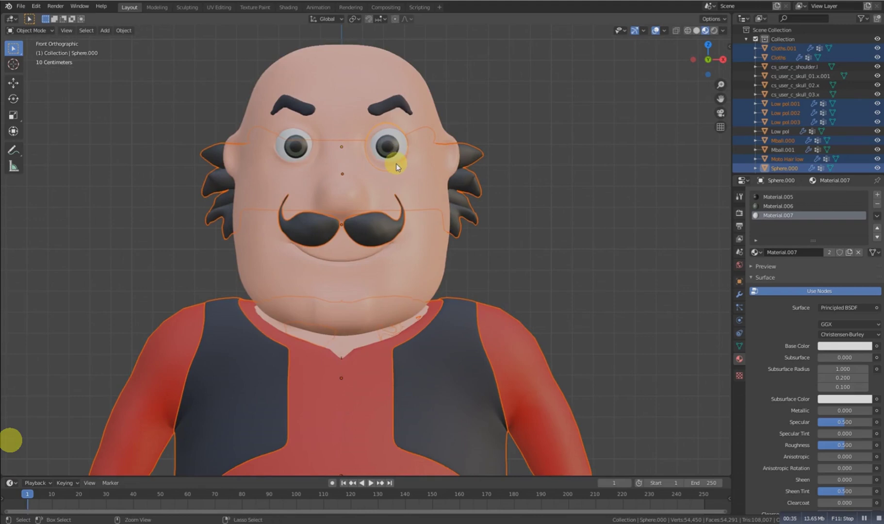
scroll(404, 192, down, 2)
scroll(398, 184, up, 2)
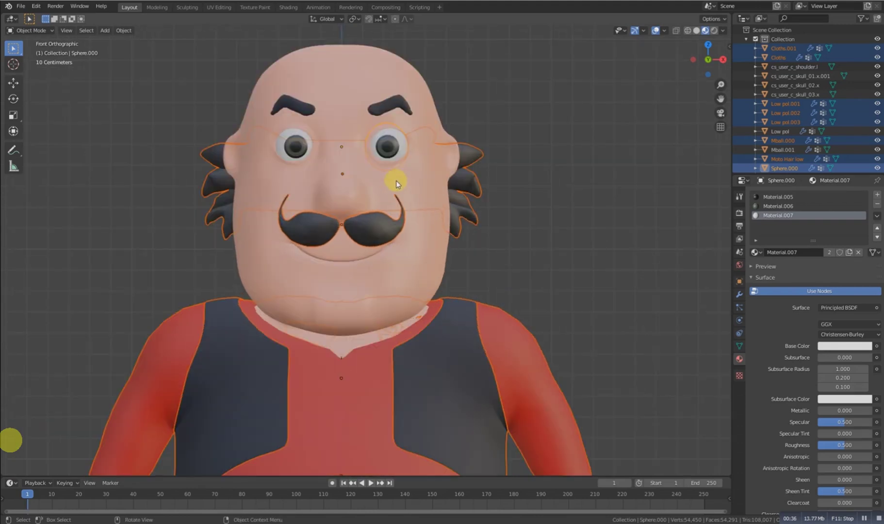
shift+click(394, 153)
scroll(405, 178, down, 1)
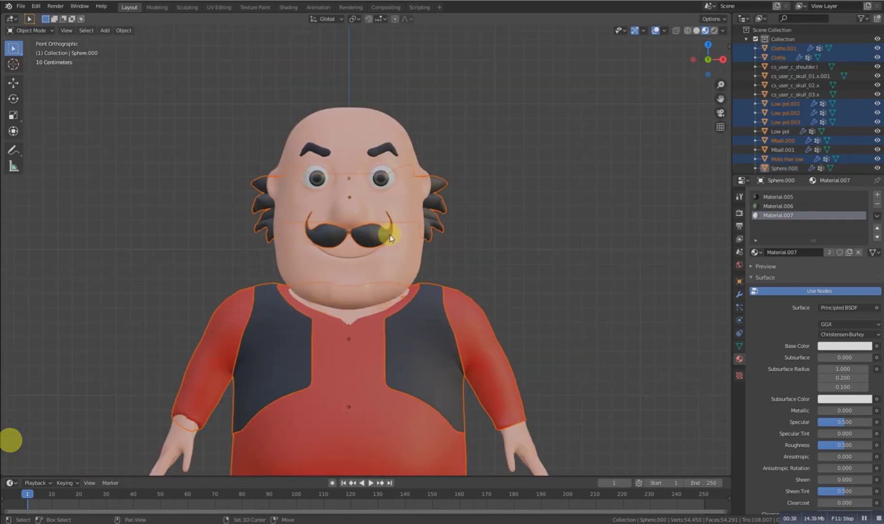
- Add the eyebrows and the skin body mesh to the selection
shift+click(389, 147)
middle_drag(438, 213, 384, 219)
shift+click(367, 174)
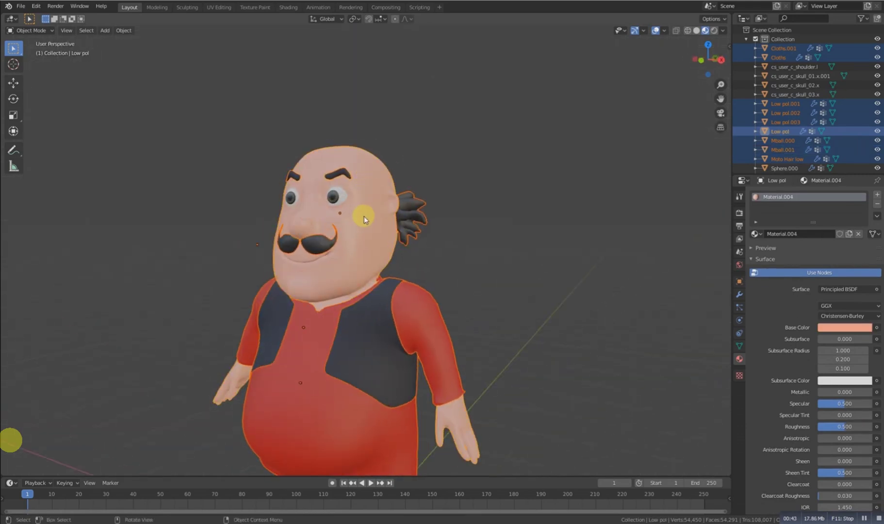
- Load the selected meshes into Auto-Rig Pro Smart with Get Selected Objects, starting from the front view
key(KP_1)
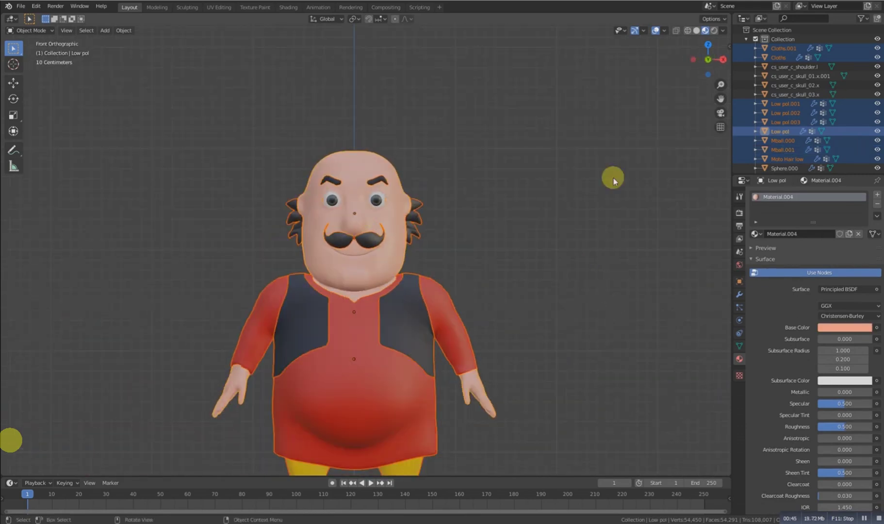
key(n)
click(726, 165)
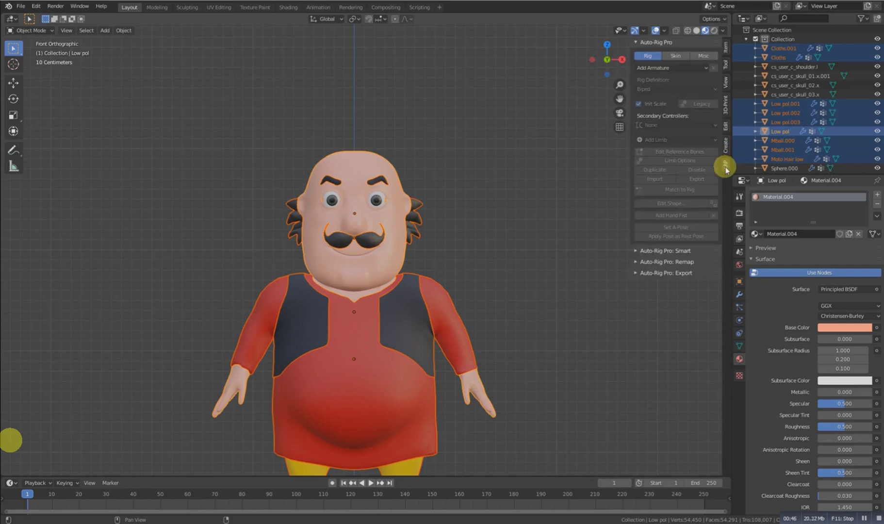
click(670, 250)
click(659, 268)
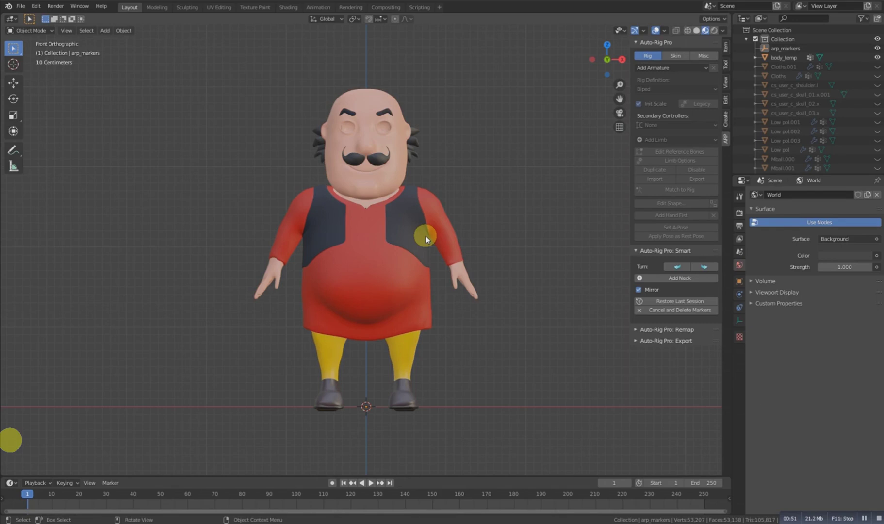
- Add the neck marker and position it at the base of the neck in the front and side views
click(680, 278)
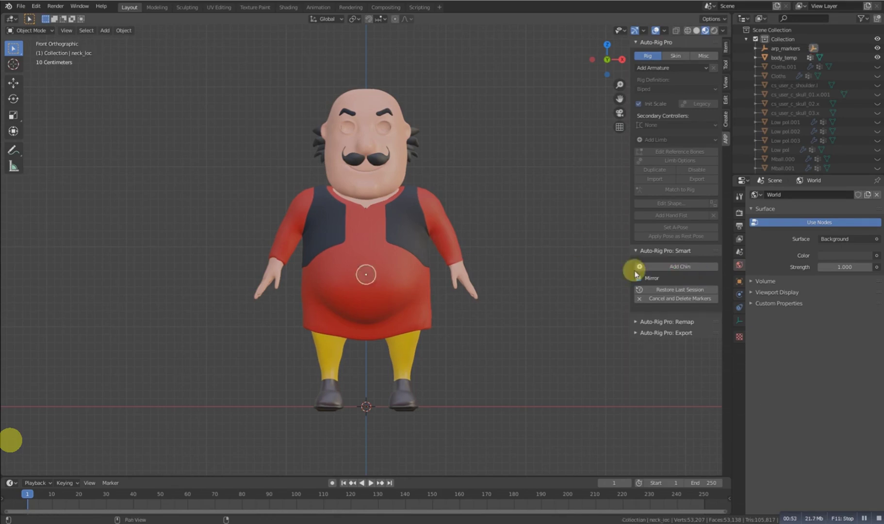
click(516, 193)
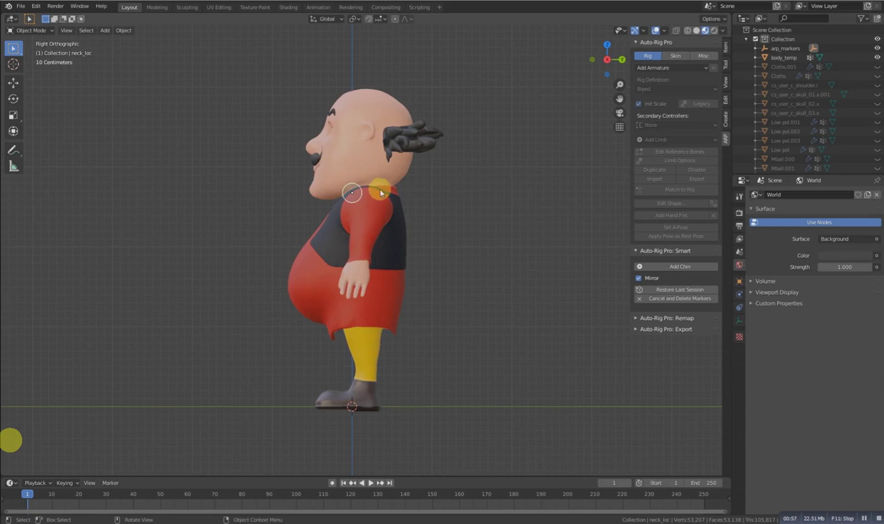
key(g)
click(398, 179)
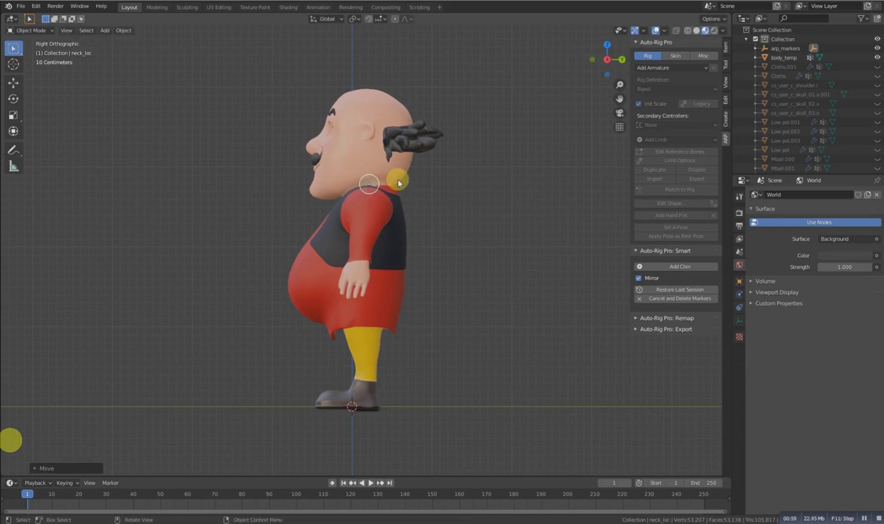
- Add the chin marker in the front view and move it forward onto the tip of the chin in the side view
key(KP_1)
click(666, 268)
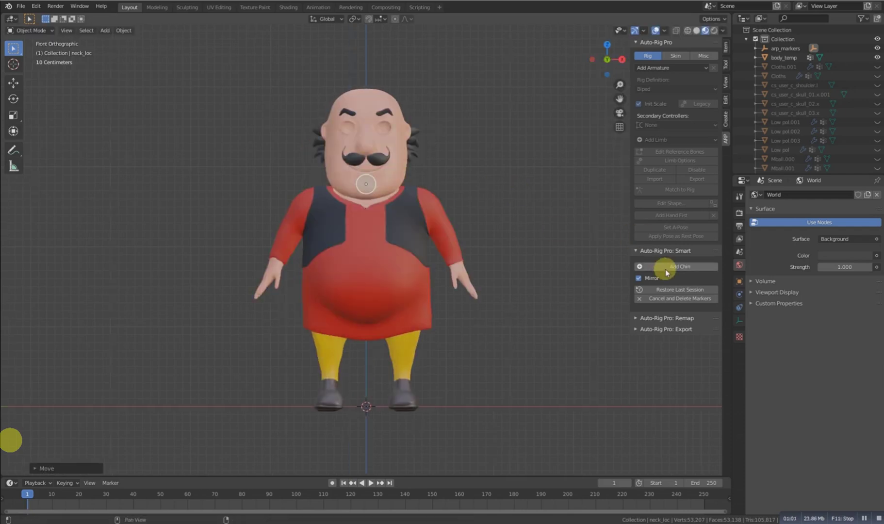
click(428, 190)
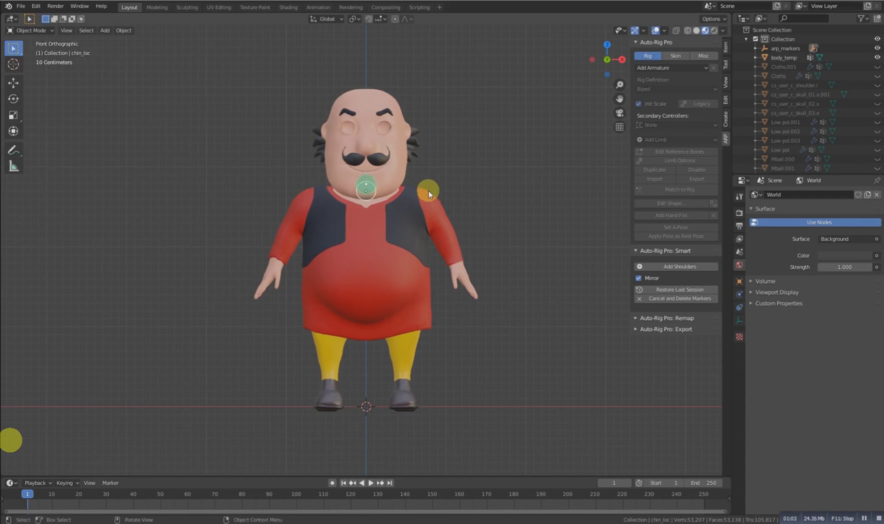
key(KP_3)
key(g)
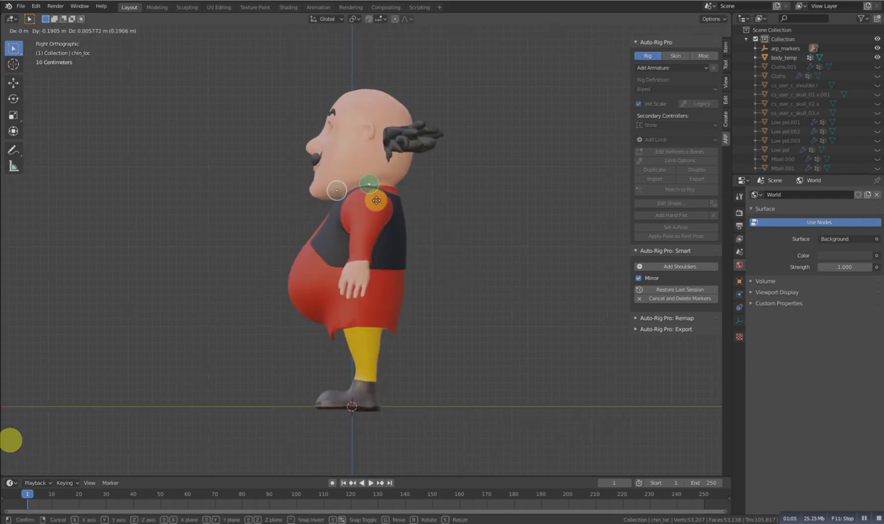
click(364, 199)
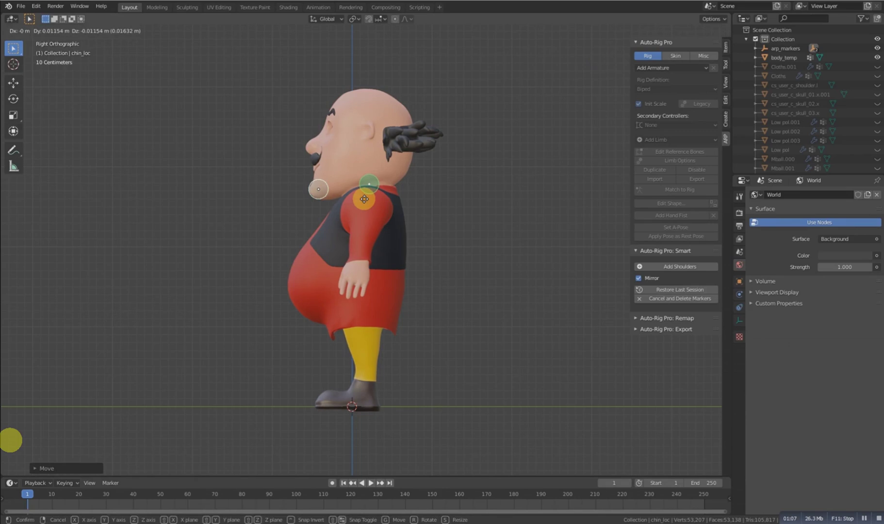
- Add the mirrored shoulder and wrist markers in the front view, placing them on the shoulder joints and wrists
key(KP_1)
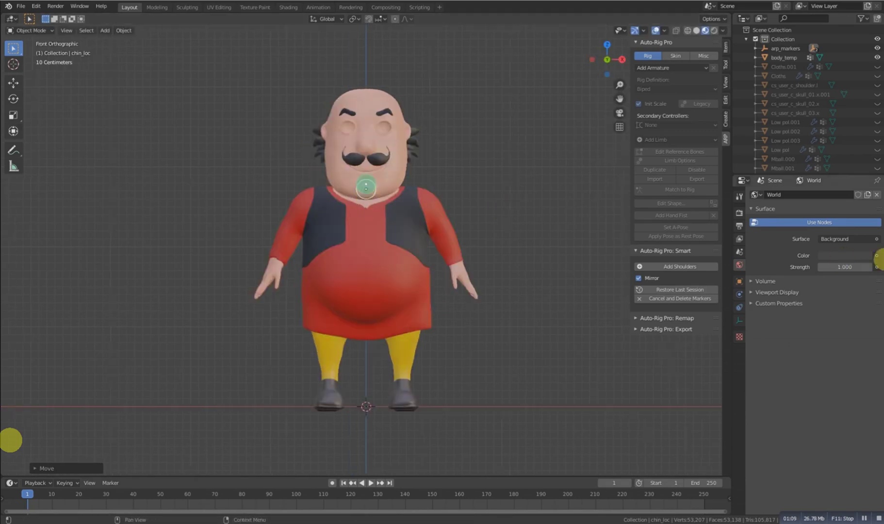
click(699, 266)
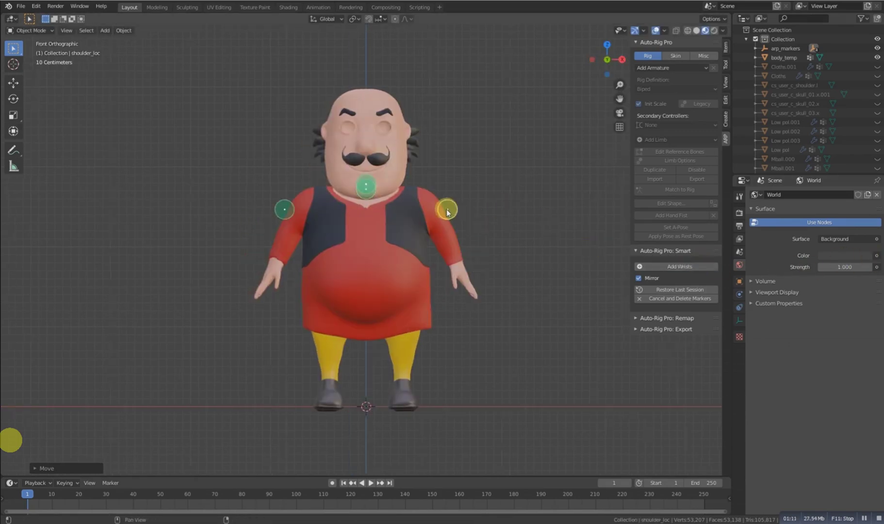
click(430, 215)
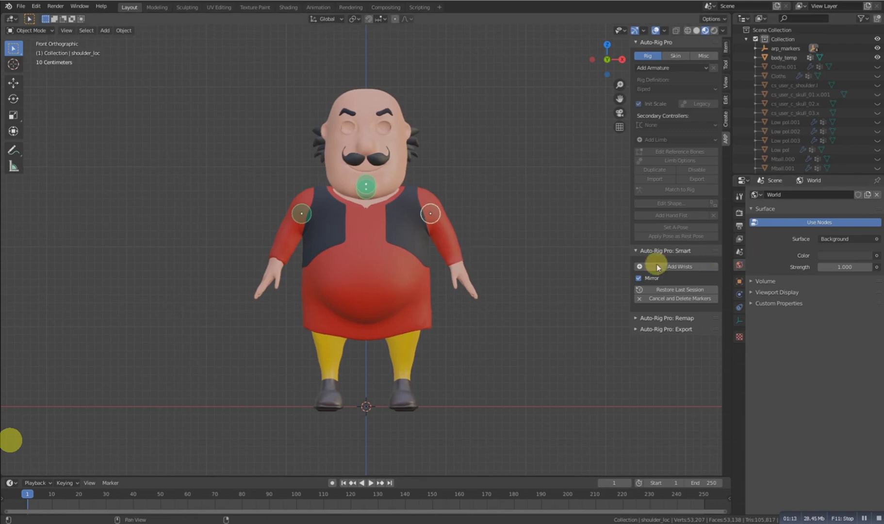
click(675, 266)
click(478, 268)
drag(479, 268, 456, 267)
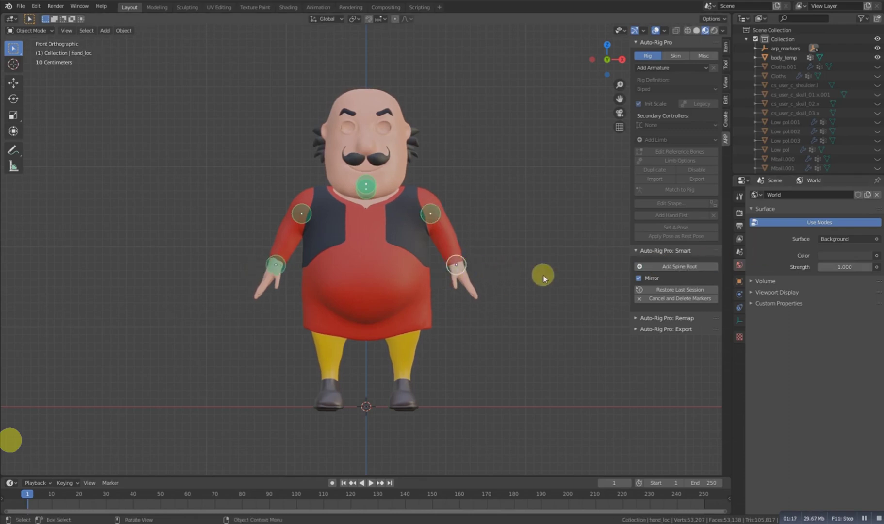
- Add the spine root marker on the lower belly and shift it slightly up and back in the side view
click(671, 268)
click(439, 318)
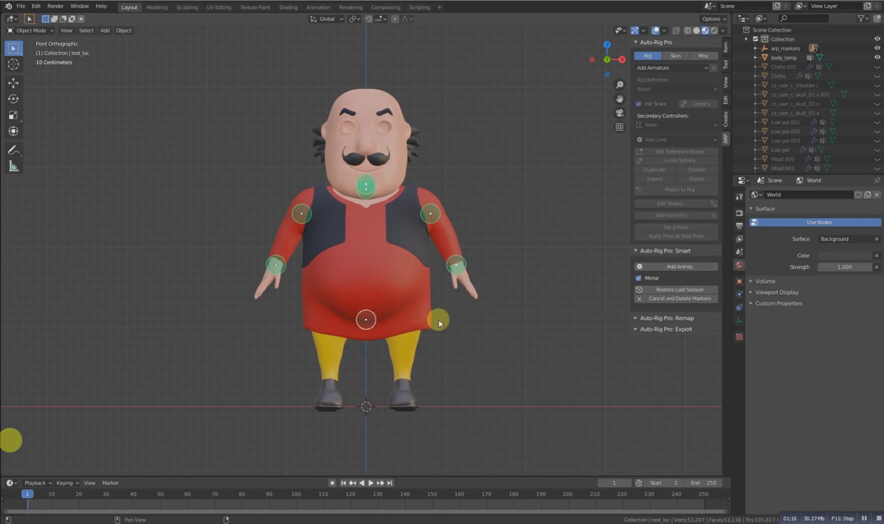
key(KP_3)
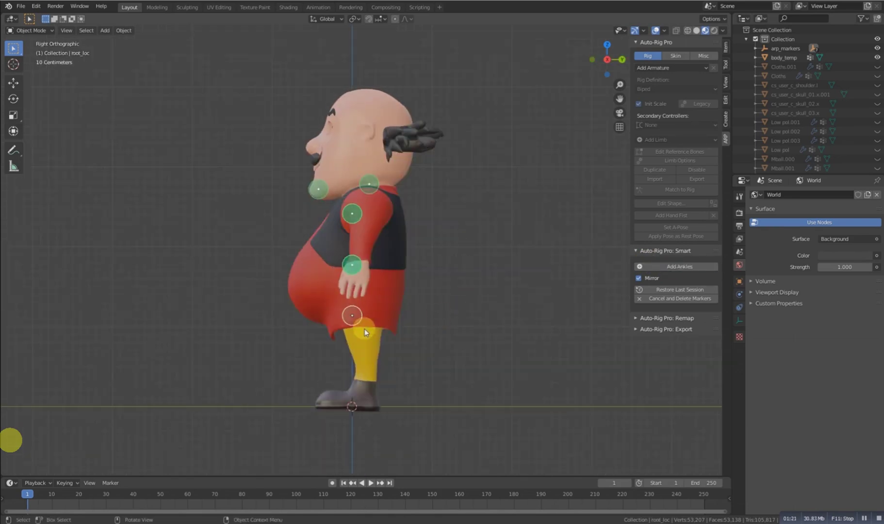
drag(365, 329, 375, 311)
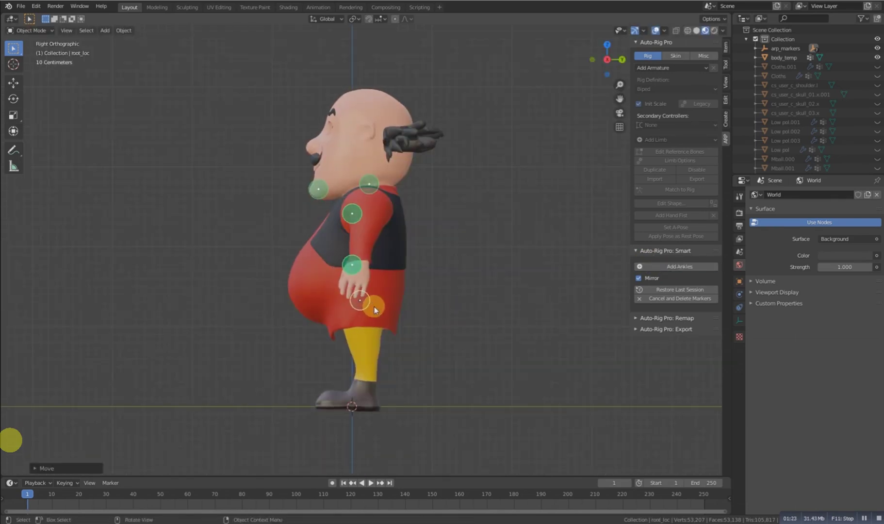
- Add the mirrored ankle markers just above the shoes and centre them on the leg in the side view
key(KP_1)
click(692, 268)
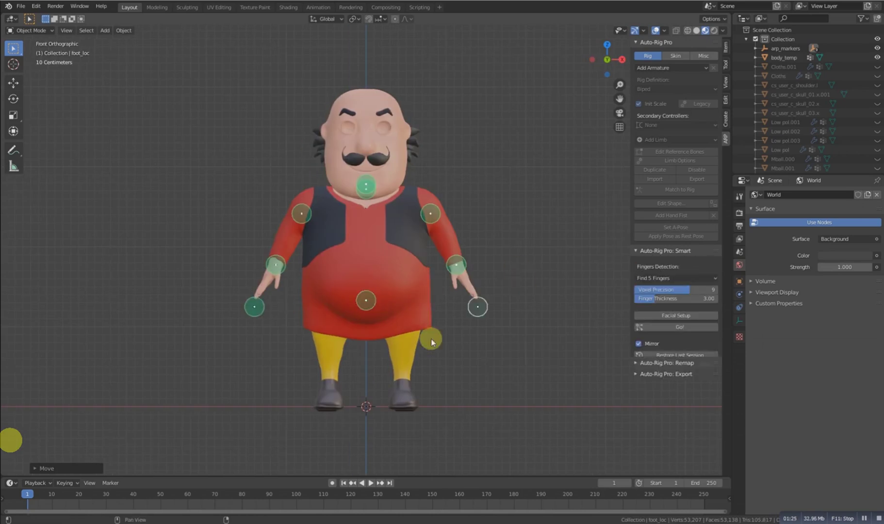
click(399, 380)
key(KP_3)
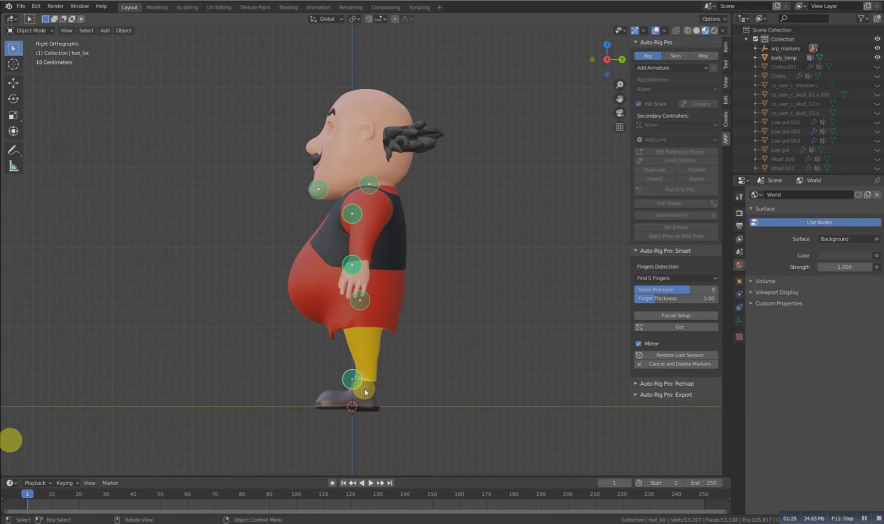
drag(365, 392, 378, 392)
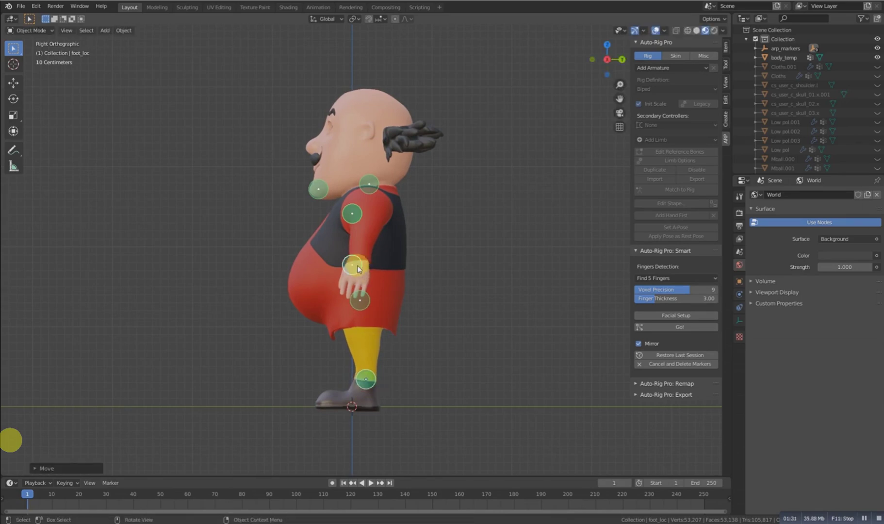
drag(358, 270, 368, 266)
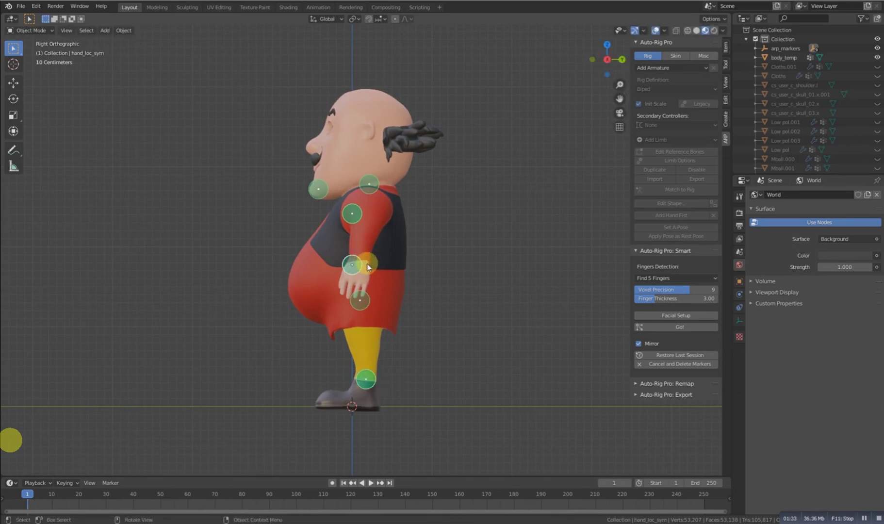
key(KP_1)
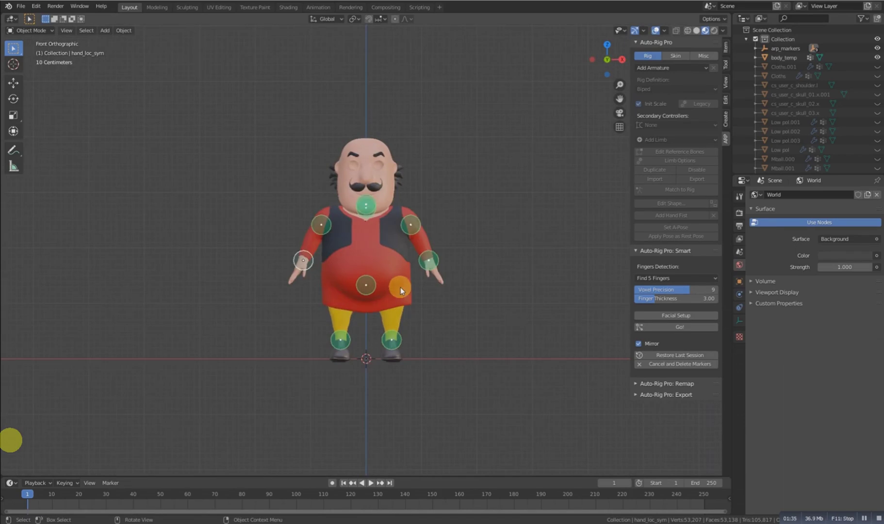
scroll(400, 286, up, 2)
middle_drag(506, 324, 412, 352)
key(KP_1)
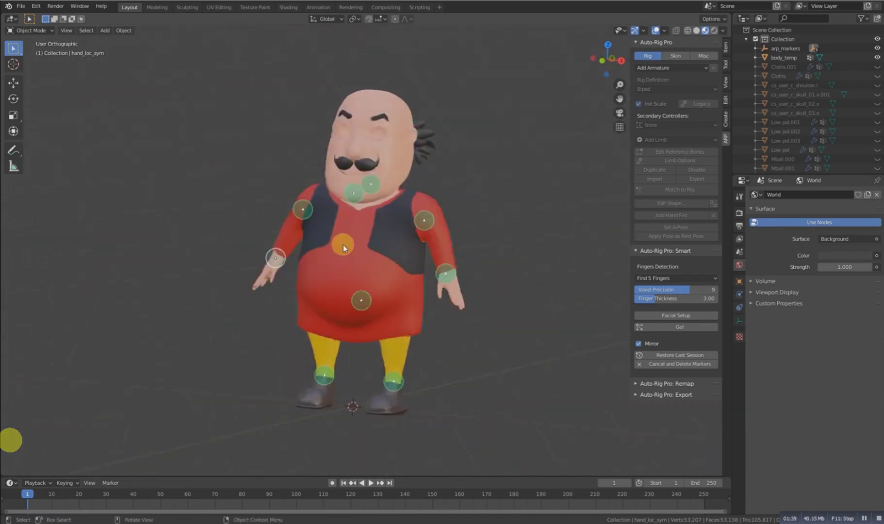
- Start the Facial Setup and show the head in solid shading so the facial marker points can be seen
click(685, 316)
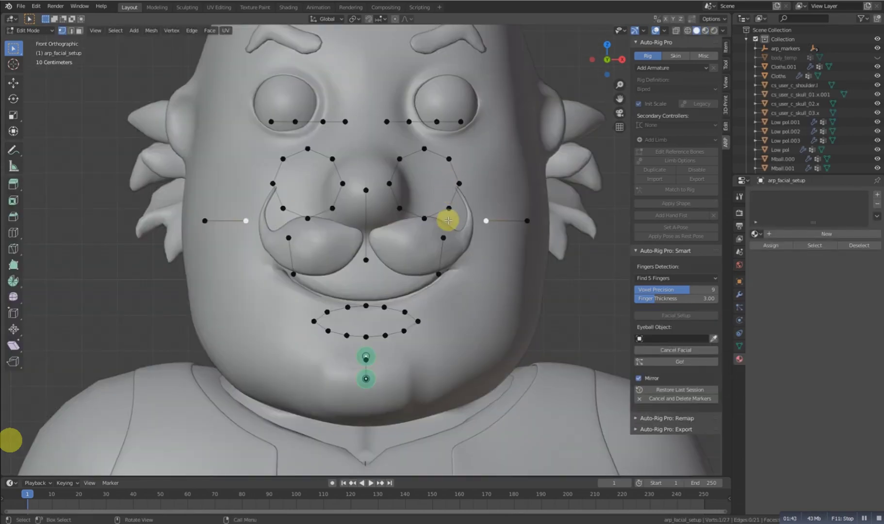
scroll(442, 222, down, 3)
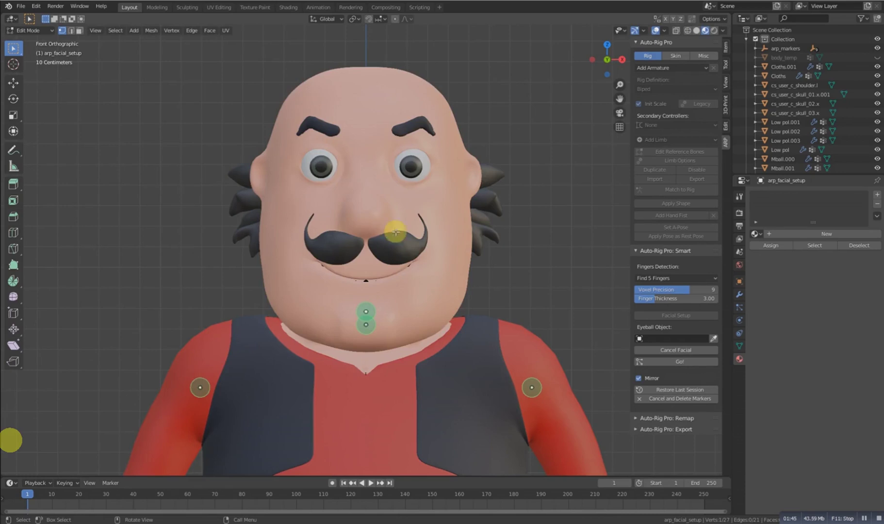
key(z)
key(z)
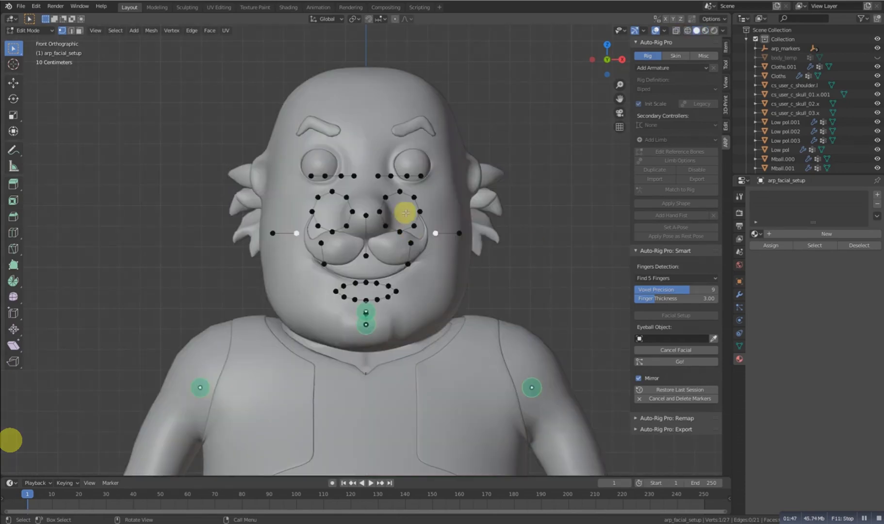
- Raise the mirrored eyebrow marker points to the eyebrows using proportional editing with a size of about 0.26
click(391, 177)
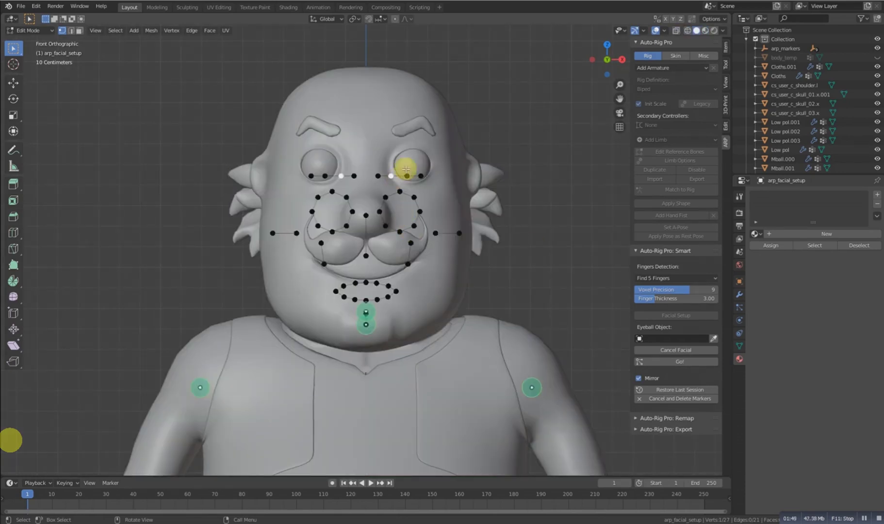
click(395, 18)
key(g)
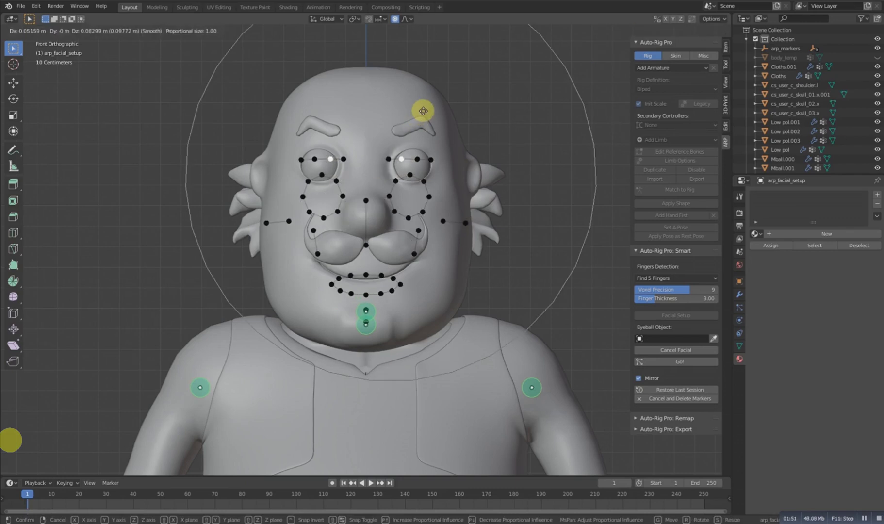
scroll(418, 124, up, 5)
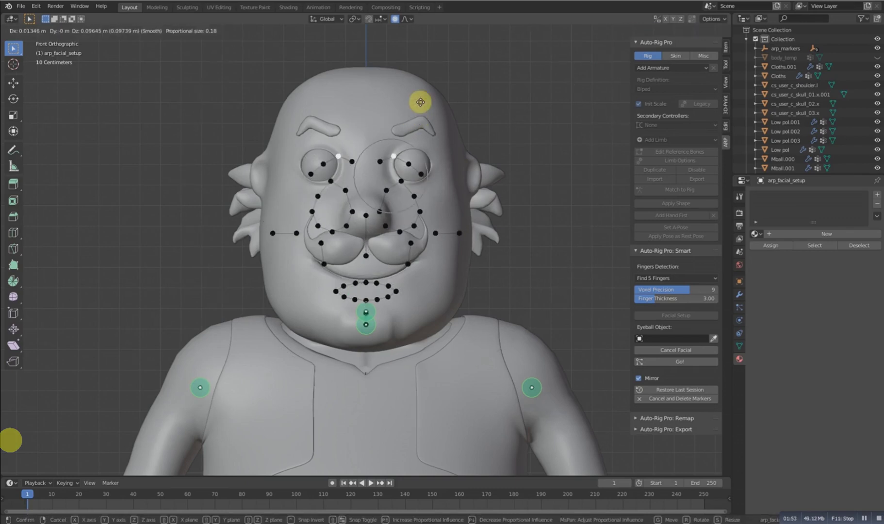
key(Escape)
click(405, 18)
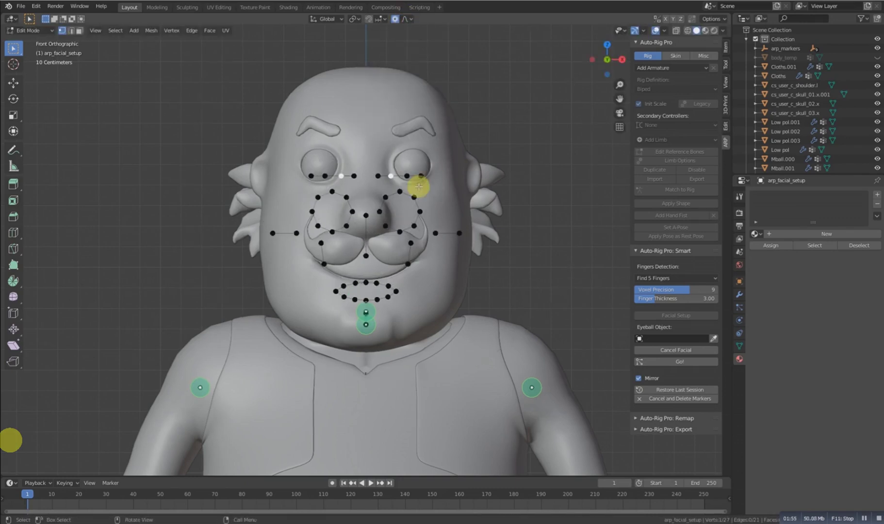
key(g)
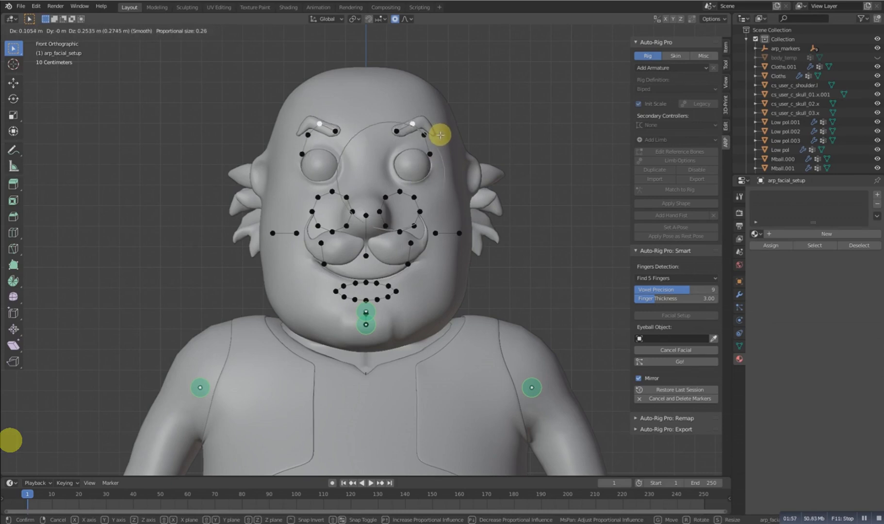
click(439, 134)
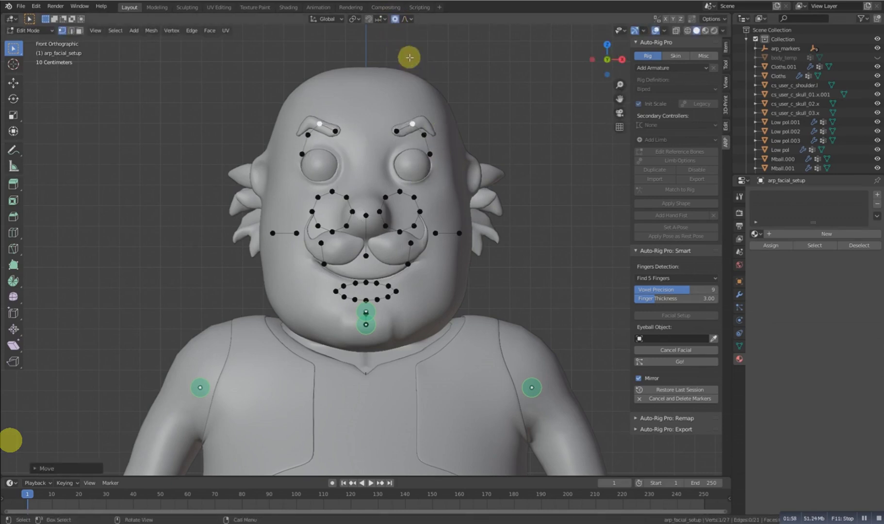
- Turn off proportional editing and move the middle and outer eyebrow points individually to follow the eyebrow's arch
click(395, 18)
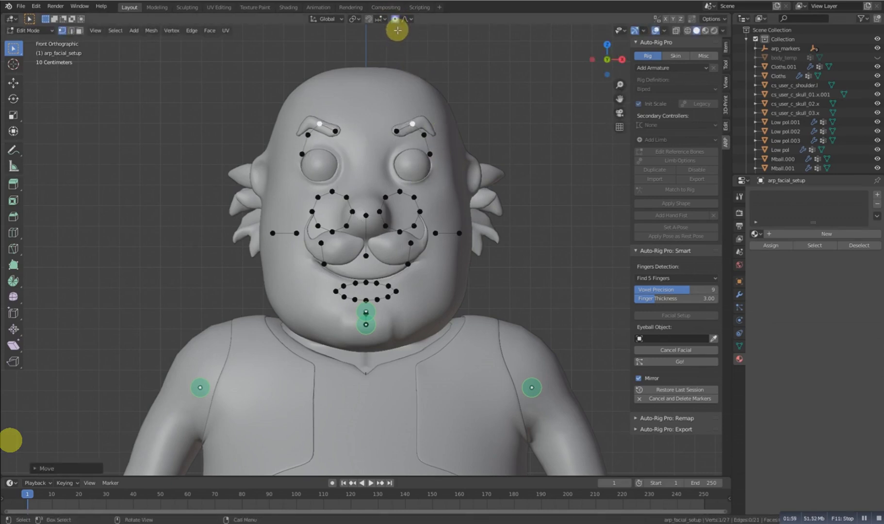
click(426, 134)
key(g)
click(421, 114)
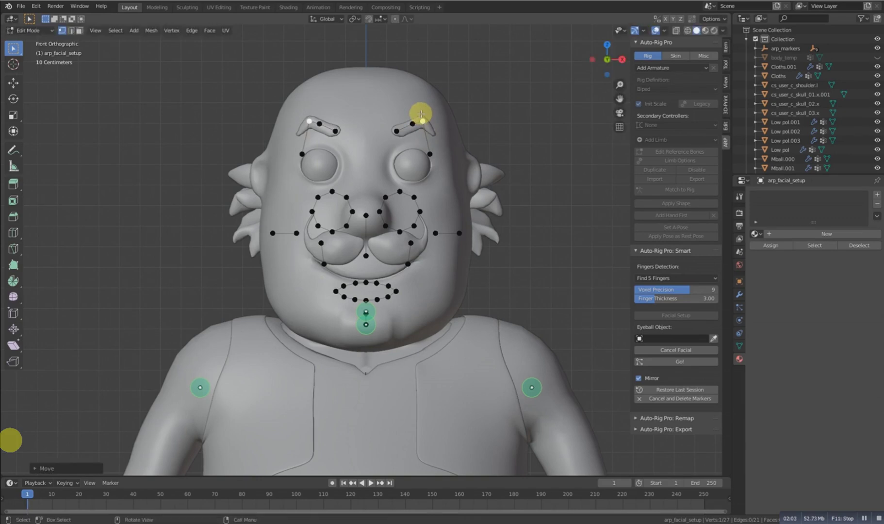
click(411, 121)
key(g)
click(410, 123)
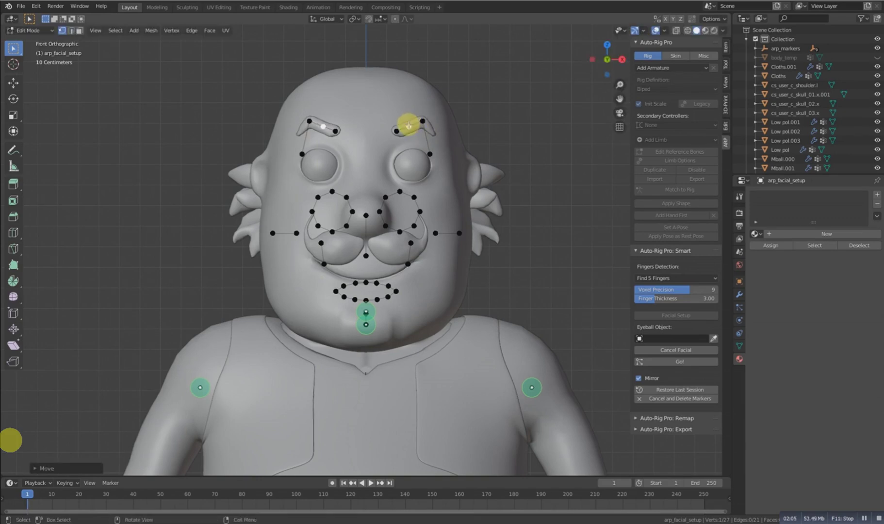
click(429, 154)
key(g)
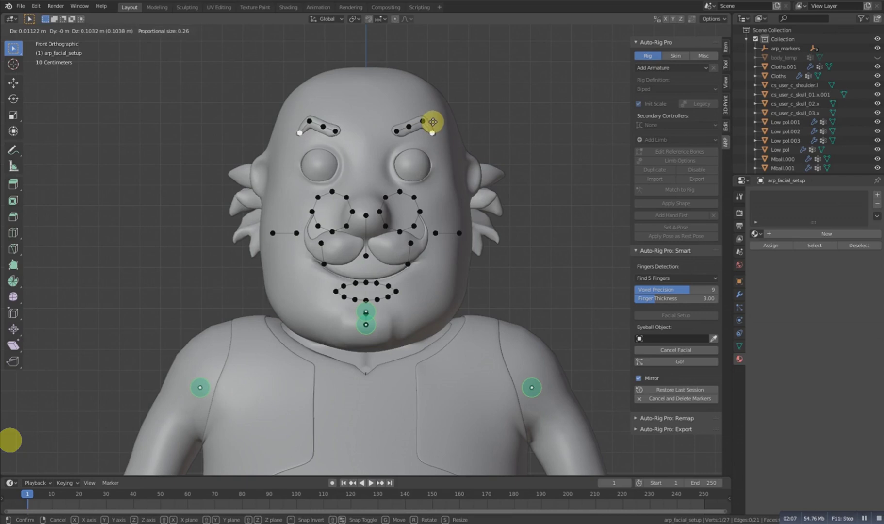
click(432, 124)
- Move the whole mirrored eyelid loops onto the eyes and enlarge them slightly to surround the eyeballs
click(418, 210)
key(l)
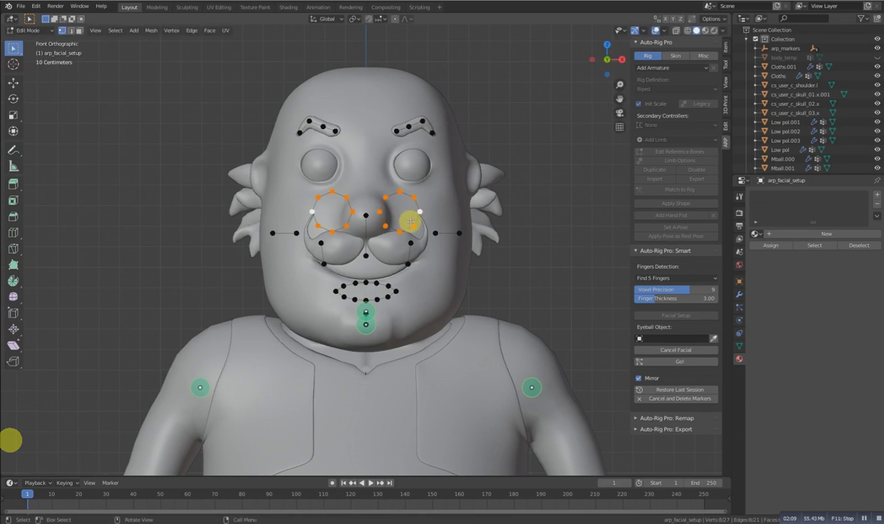
key(g)
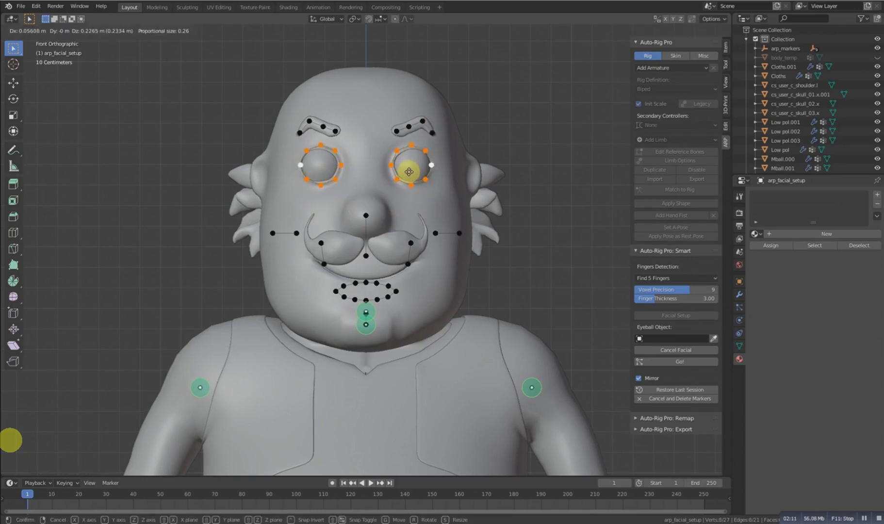
click(410, 172)
key(s)
click(421, 186)
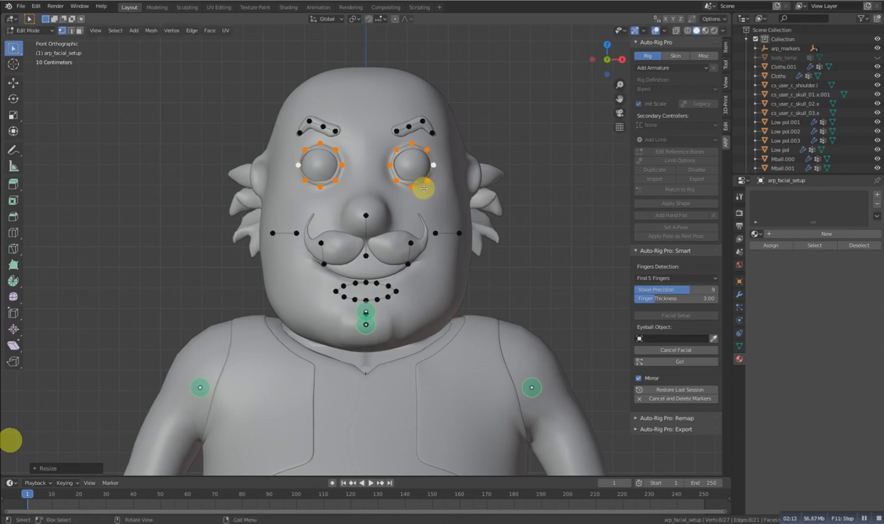
key(g)
click(427, 189)
- Move the outer point of the mirrored ear markers up to the top of the ear
click(459, 233)
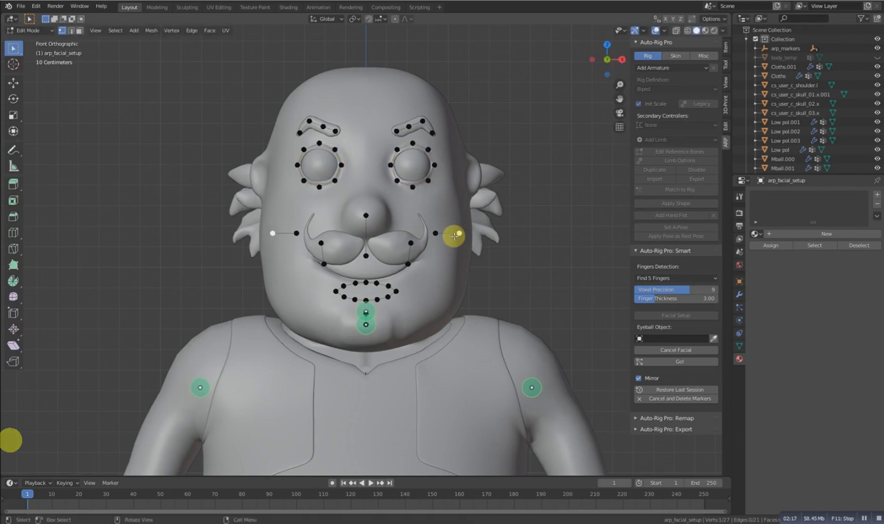
key(g)
click(464, 160)
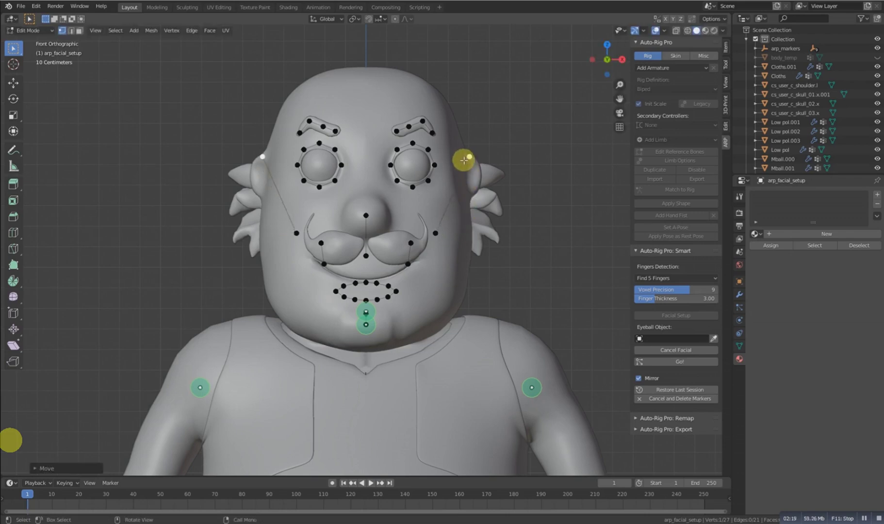
- Move the lower point of the mirrored ear markers out to the bottom of the ear
click(436, 236)
key(g)
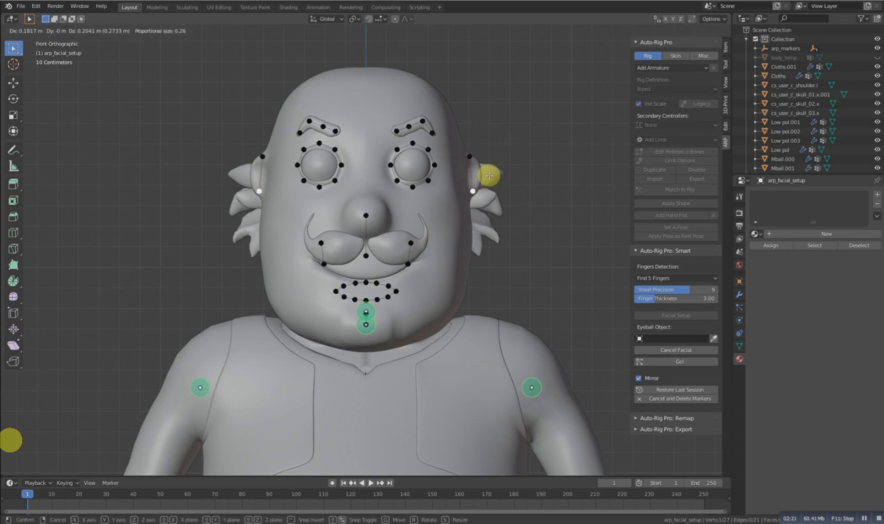
click(490, 175)
- Move the mirrored cheek marker's upper point below the eye and its lower point outward onto the cheek beside the moustache
click(411, 243)
key(g)
click(431, 202)
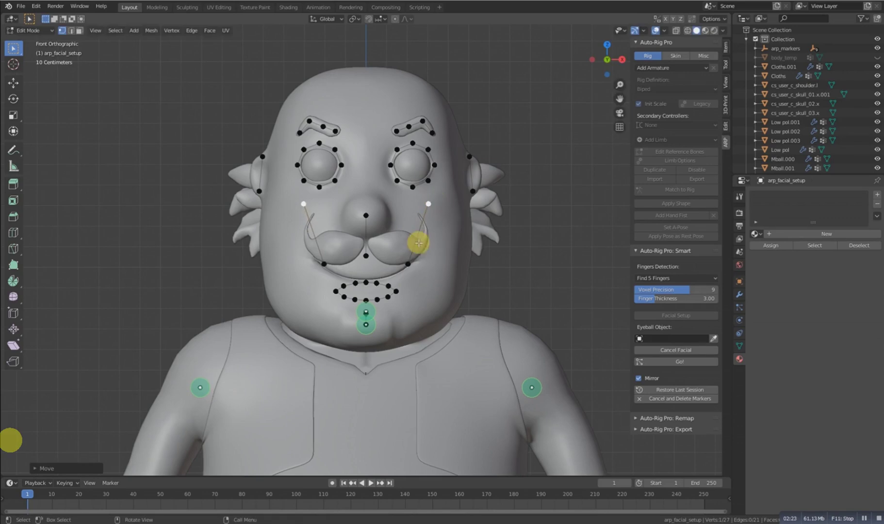
click(409, 261)
key(g)
key(g)
click(449, 250)
- With proportional editing on, move the mirrored mouth corner points outward and up so the lip loop spreads along the smile
click(396, 291)
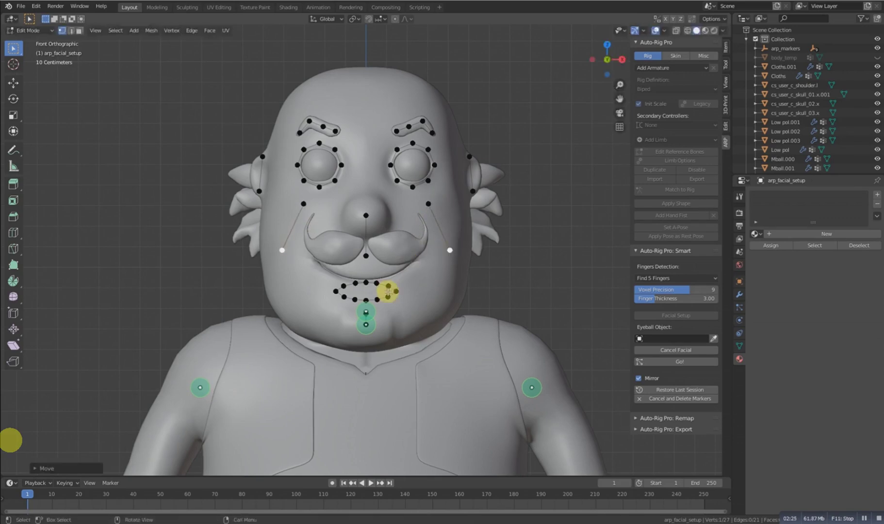
click(395, 19)
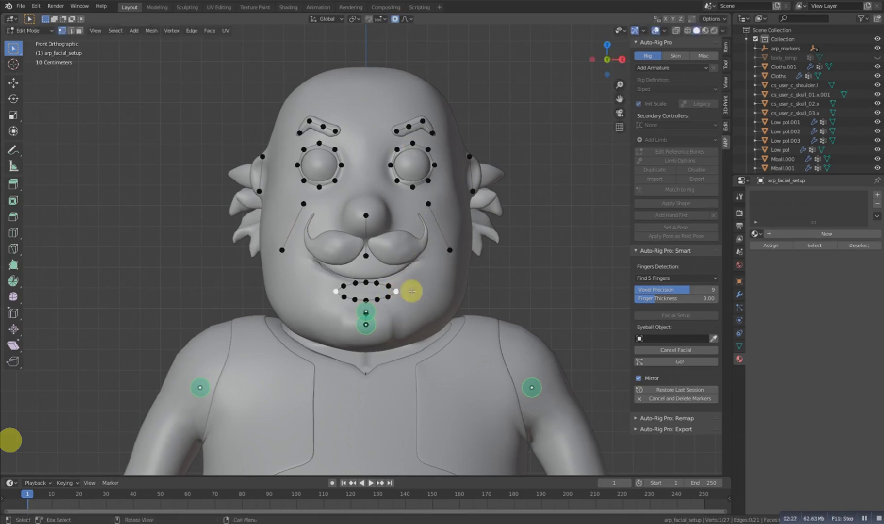
key(g)
click(439, 271)
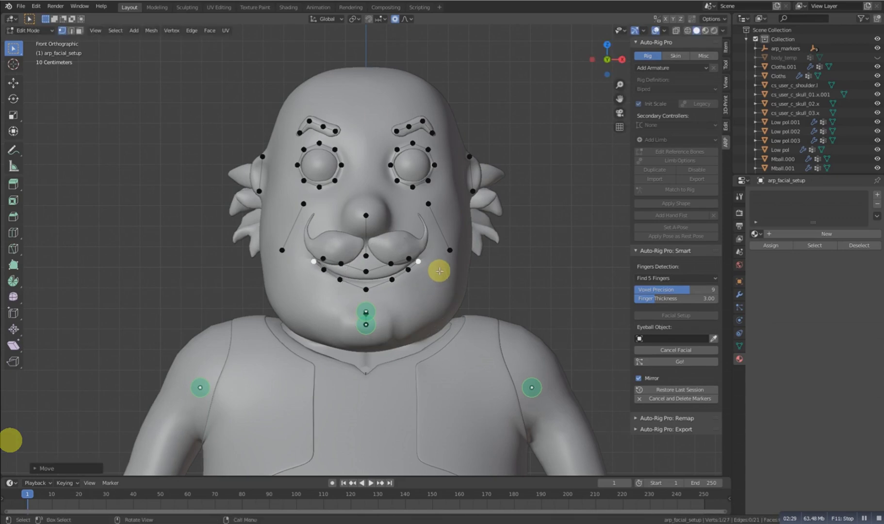
- Turn off proportional editing and fit the middle and inner upper lip points to the mouth line, adjusting the lower lip's middle point
click(392, 21)
click(366, 272)
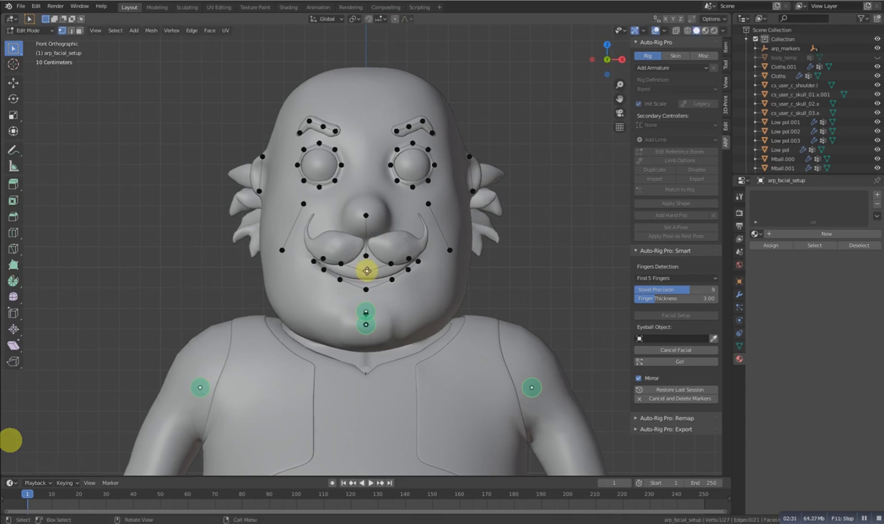
key(g)
click(368, 287)
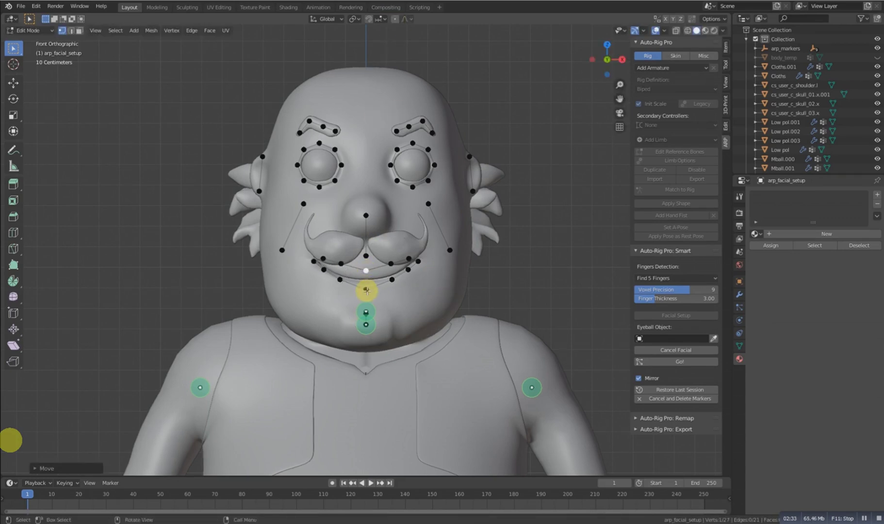
key(g)
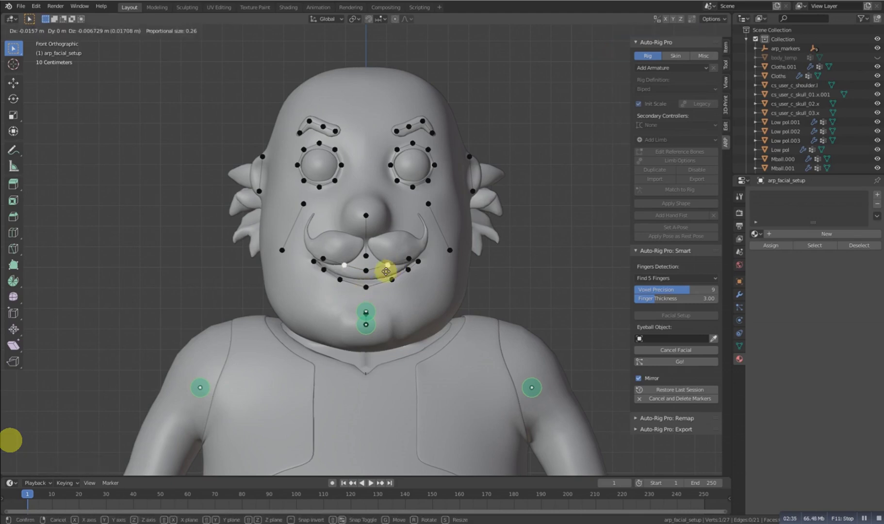
click(387, 276)
click(365, 270)
key(g)
click(368, 275)
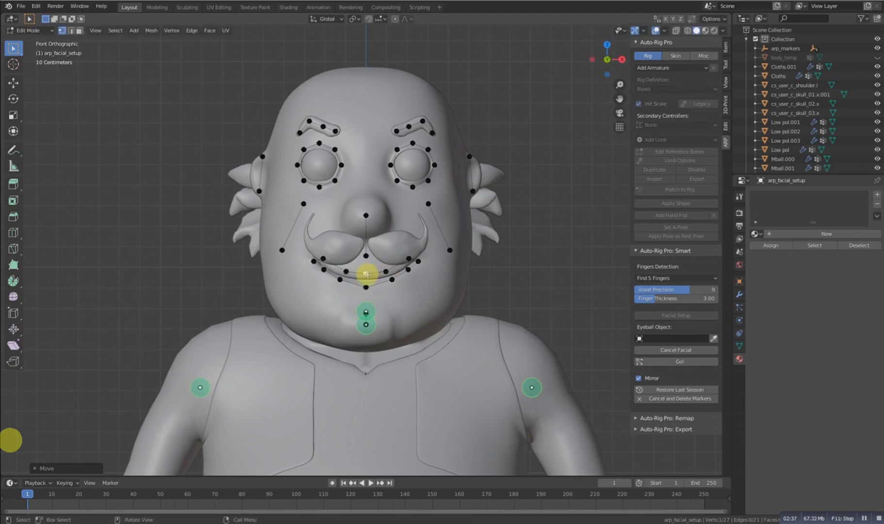
- Lower the mirrored inner and outer points of the lower lip slightly to follow the curve beneath the mouth
click(396, 282)
key(g)
click(393, 284)
click(409, 272)
key(g)
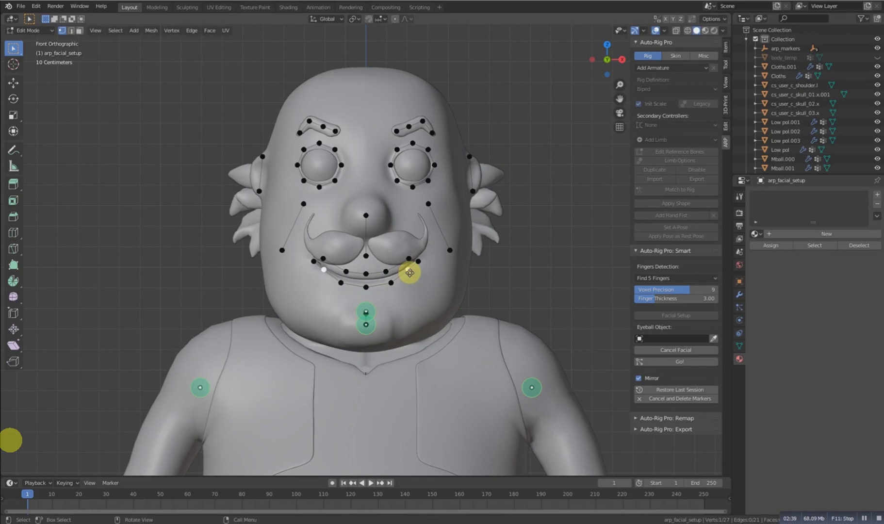
key(g)
click(408, 257)
- Move the mirrored outer upper lip points down onto the lip and place the mouth corner points on the smile's ends
click(401, 262)
key(g)
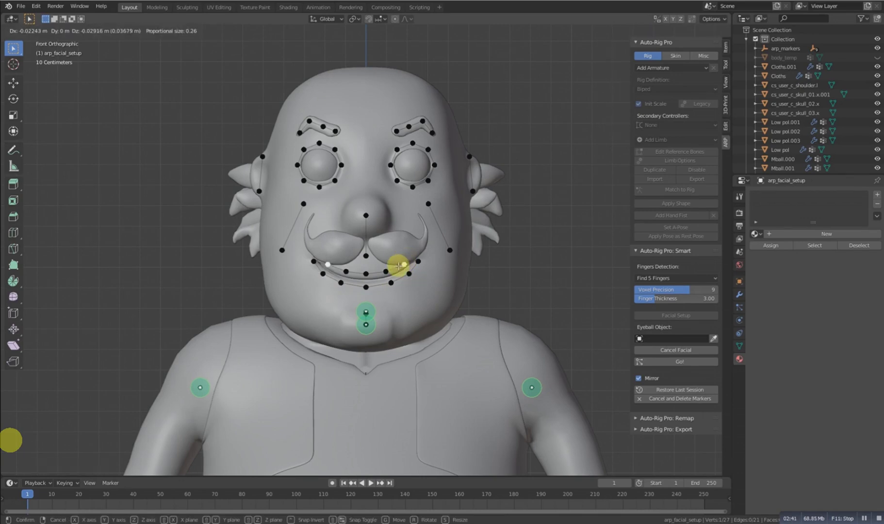
click(399, 265)
click(418, 260)
key(g)
click(414, 267)
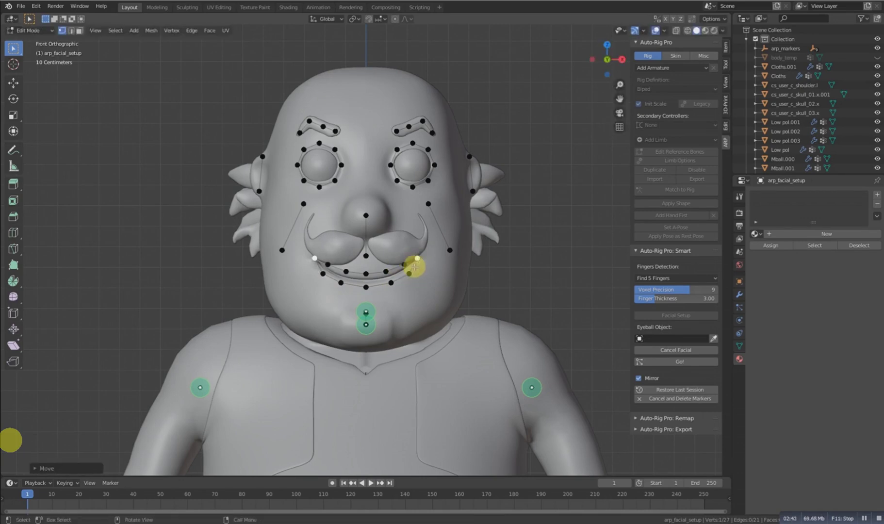
- Fine-tune the outer, inner and middle lower lip points so they form a smooth curve along the lip
click(409, 272)
key(g)
click(411, 271)
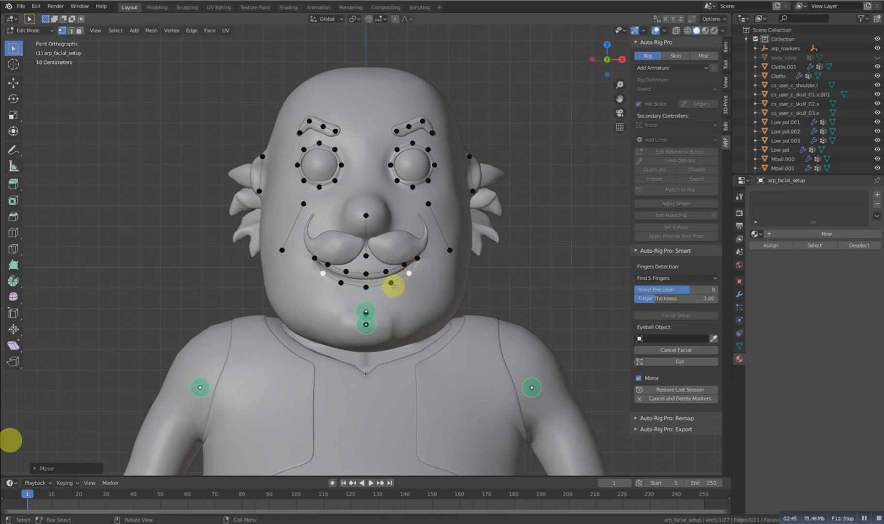
click(393, 285)
key(g)
click(395, 282)
click(367, 287)
key(g)
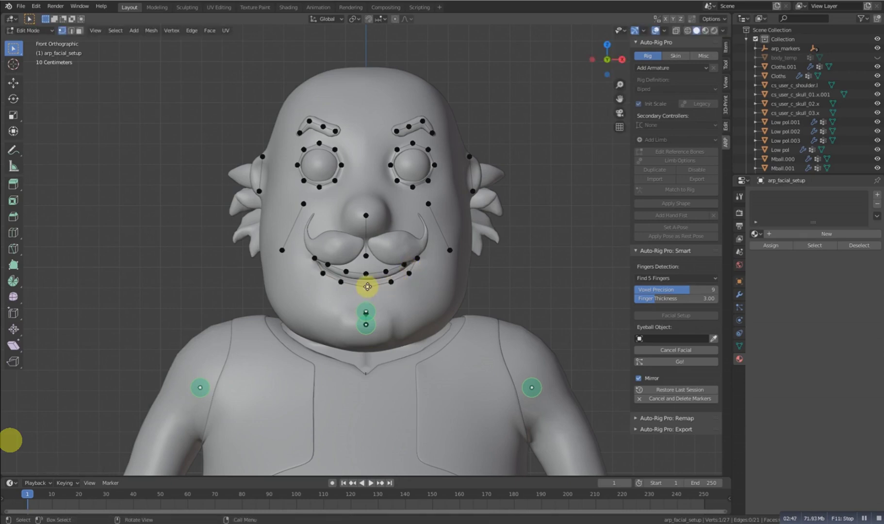
click(366, 286)
- Raise the nose marker's upper point to the nose bridge between the eyes and its lower point onto the nose
scroll(386, 291, down, 2)
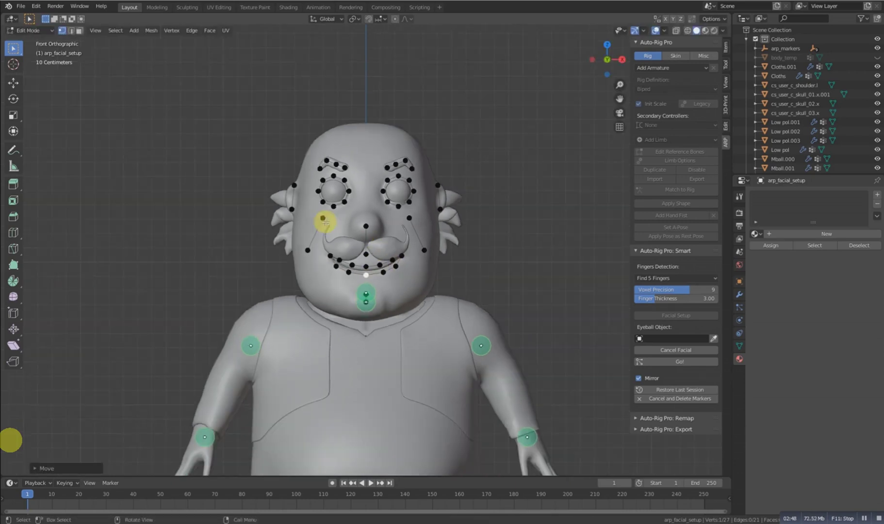
click(367, 226)
key(g)
click(366, 204)
click(366, 255)
key(g)
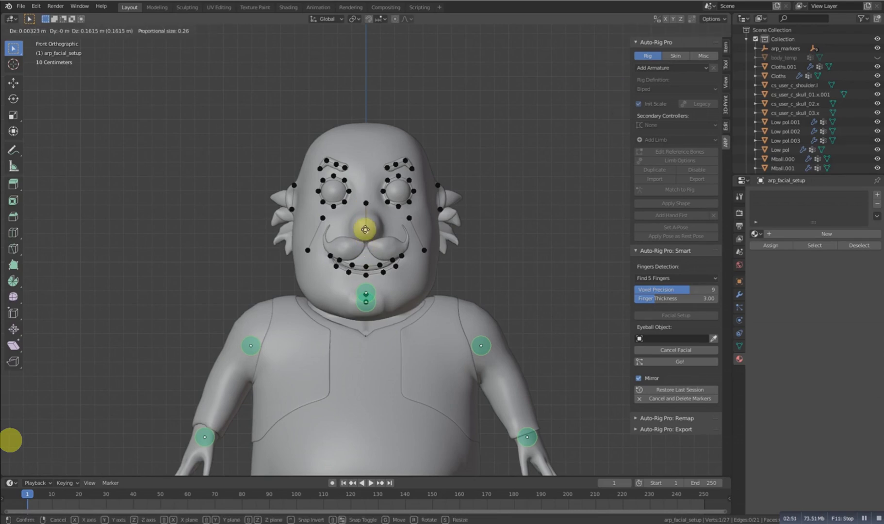
click(365, 230)
- Raise the chin marker's upper point to just below the lower lip and lower its other point to the chin's bottom
click(365, 293)
key(g)
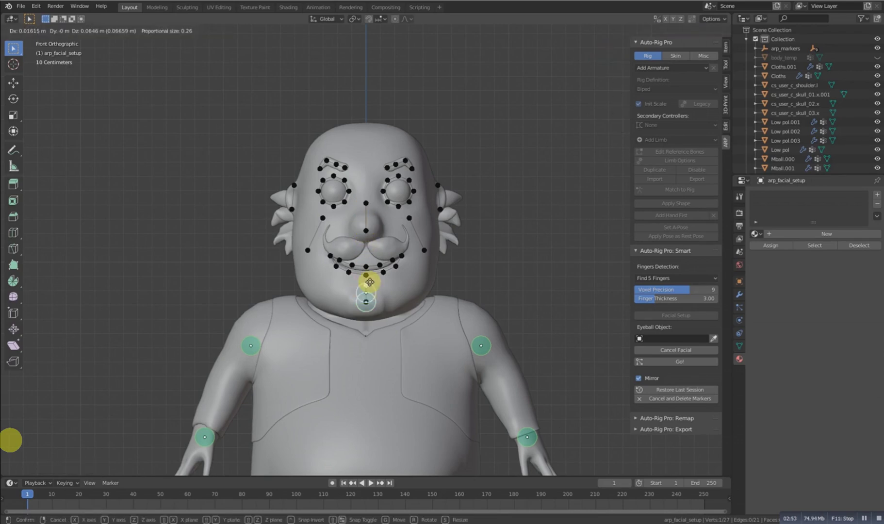
click(369, 285)
click(365, 301)
key(g)
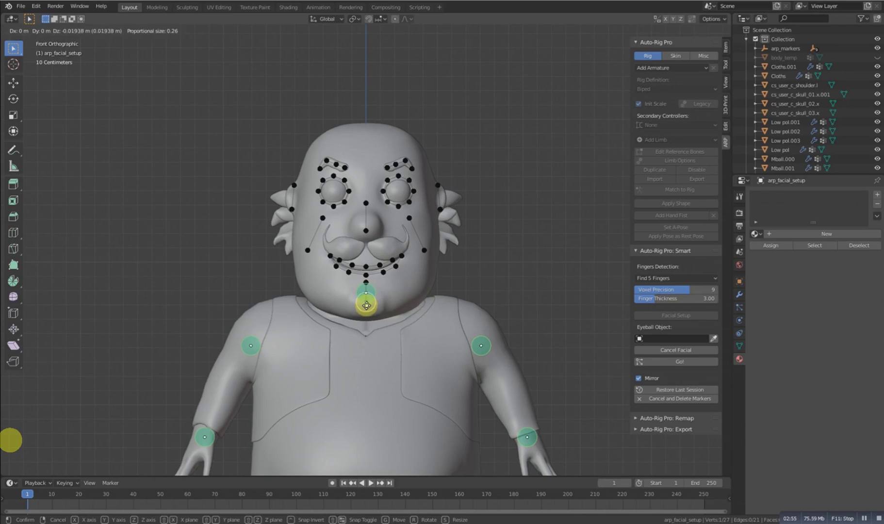
click(367, 311)
- Return to Object Mode and assign the character's eyeball mesh, Sphere.000, as the Eyeball Object
scroll(375, 316, down, 5)
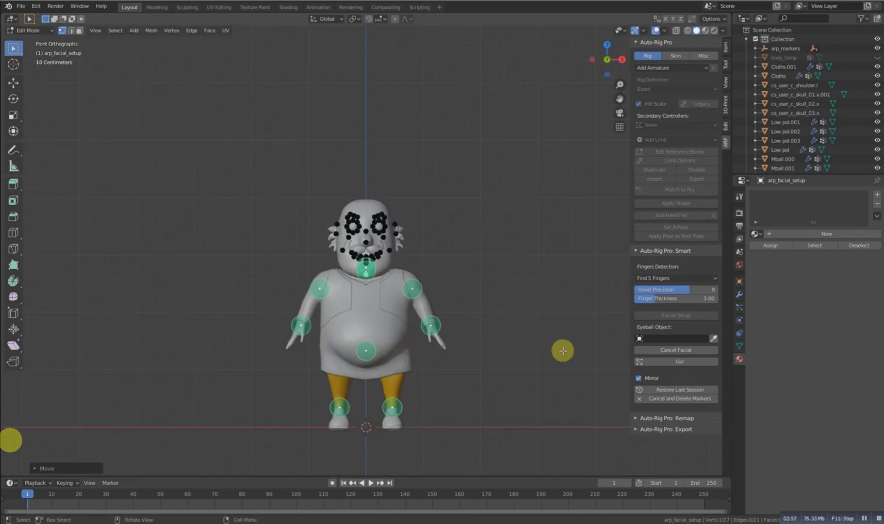
key(Tab)
scroll(379, 234, up, 7)
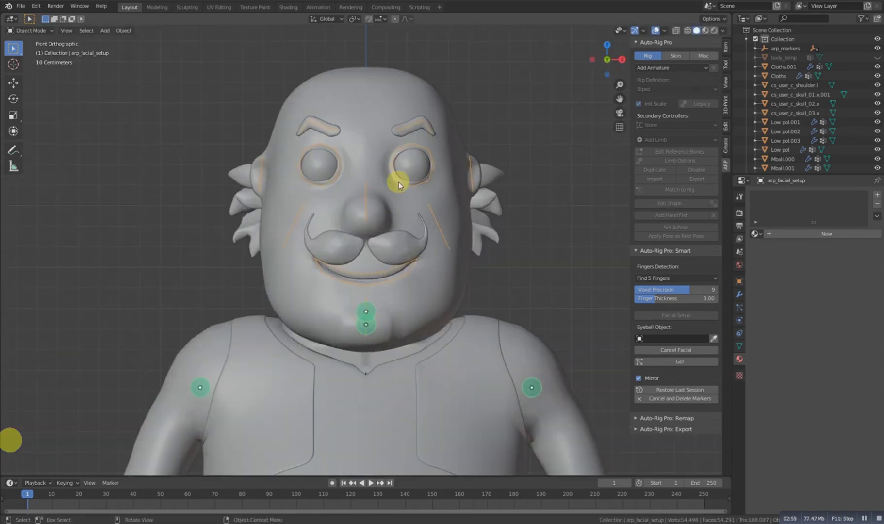
click(406, 164)
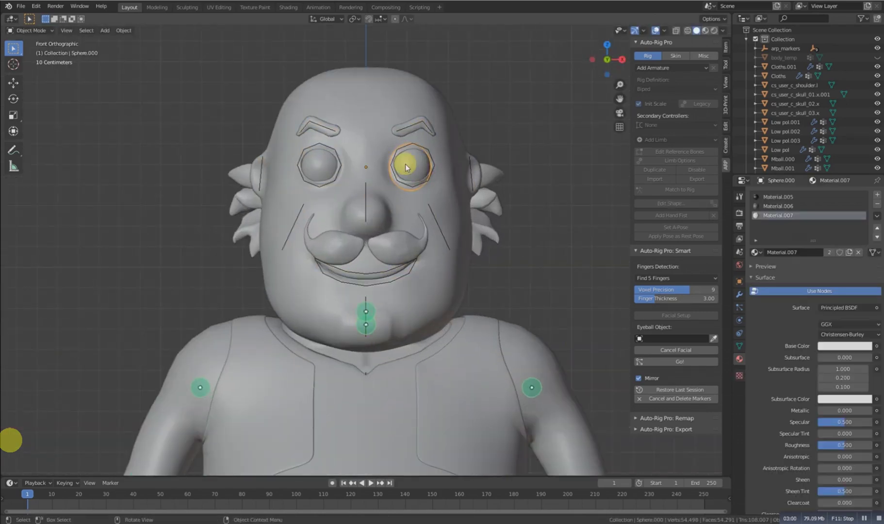
click(718, 340)
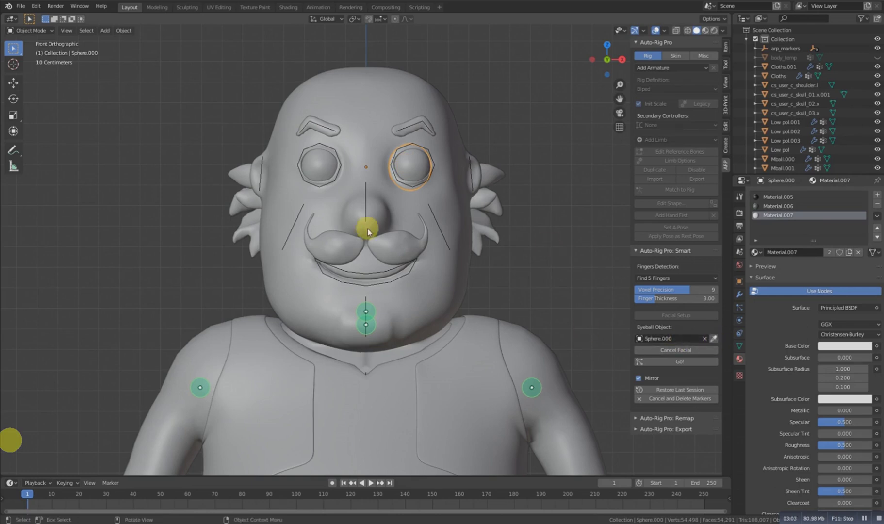
- Generate the reference bones from the body and facial markers, and build the control rig from them with Match to Rig
scroll(388, 228, down, 2)
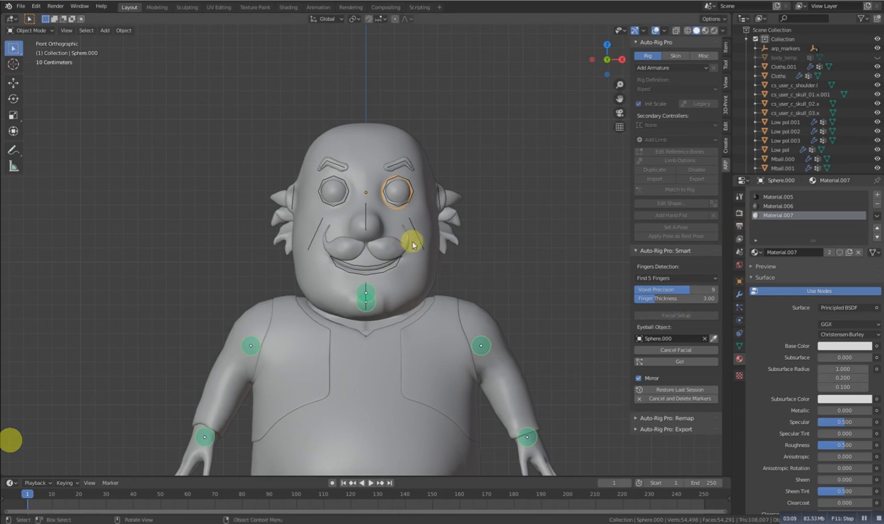
shift+middle_drag(485, 253, 491, 228)
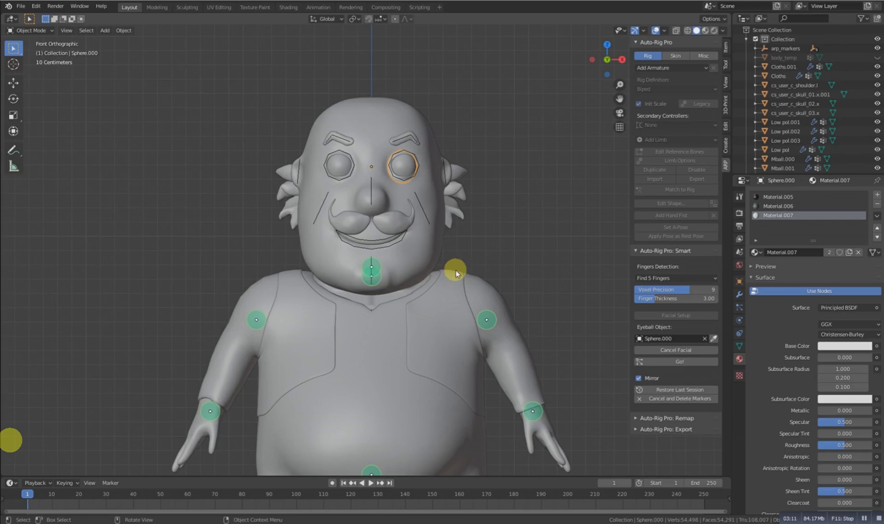
shift+middle_drag(456, 271, 448, 251)
scroll(438, 206, down, 1)
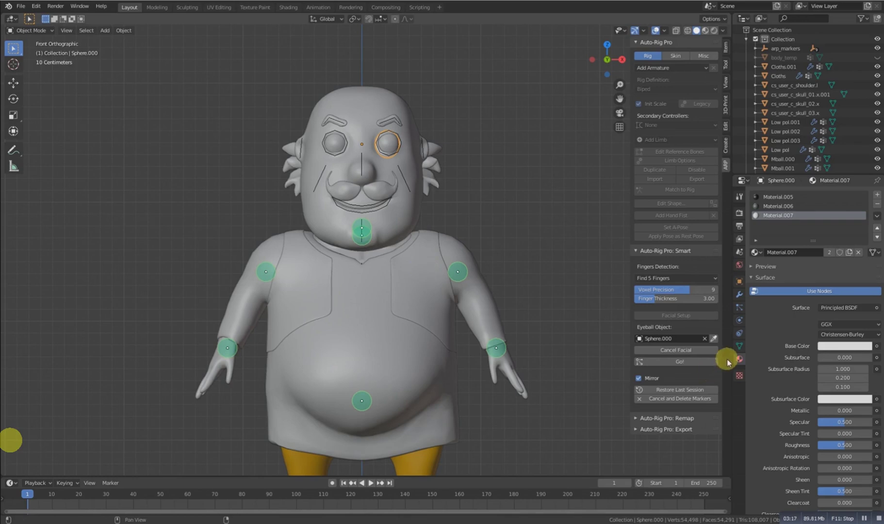
click(699, 362)
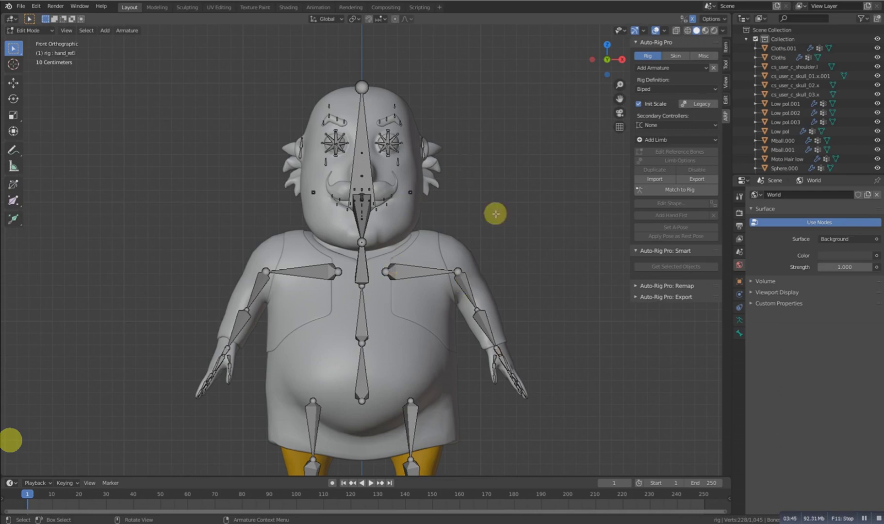
click(679, 189)
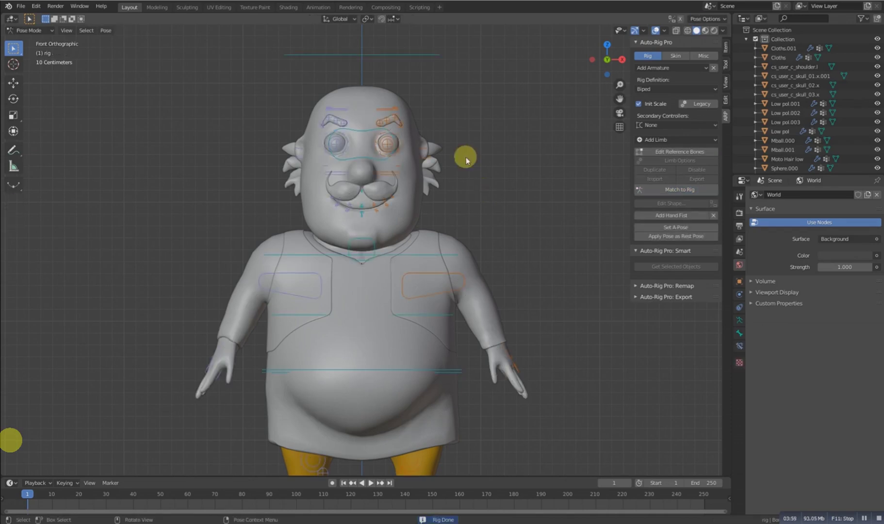
shift+middle_drag(465, 205, 468, 191)
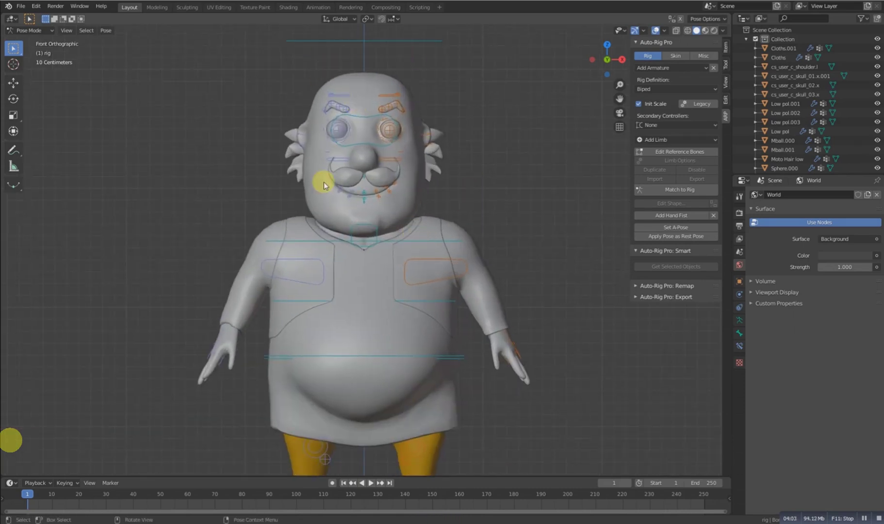
- Switch to Object Mode and select both clothing meshes, the legs and both shoes together
click(47, 31)
click(33, 41)
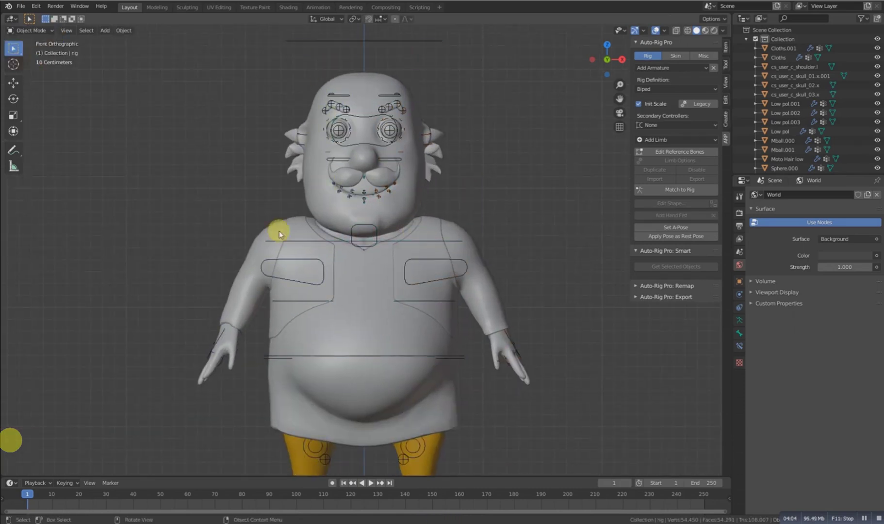
click(403, 277)
shift+middle_drag(411, 304, 398, 269)
shift+click(430, 339)
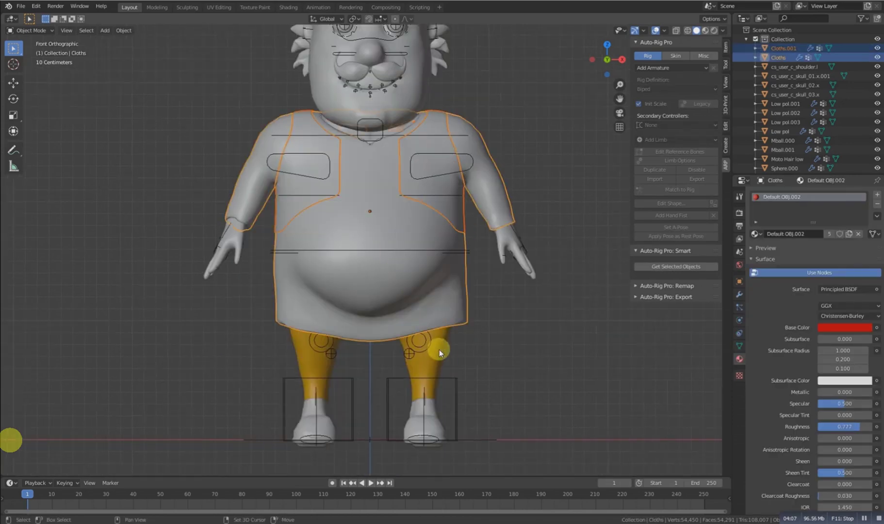
shift+click(440, 350)
shift+click(425, 424)
shift+click(333, 424)
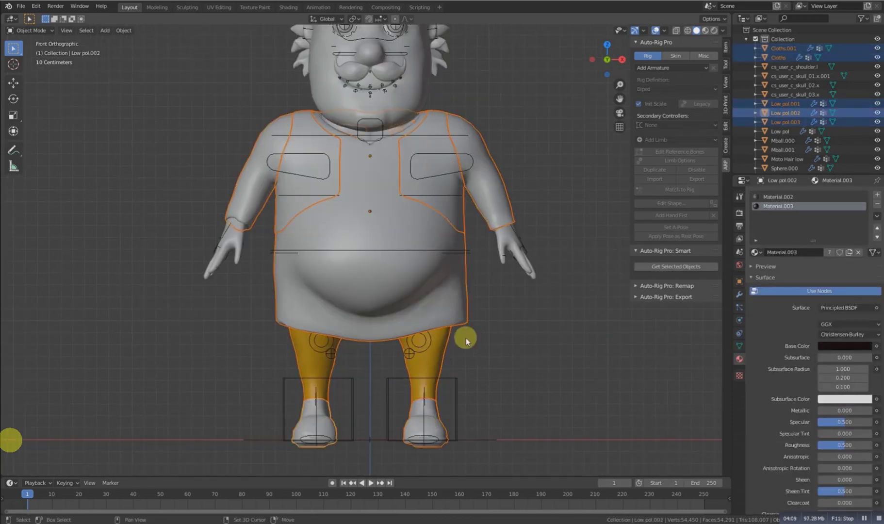
- Add the side hair and the moustache meshes to the current selection of clothes, legs and shoes
shift+middle_drag(478, 96, 478, 229)
scroll(478, 154, up, 4)
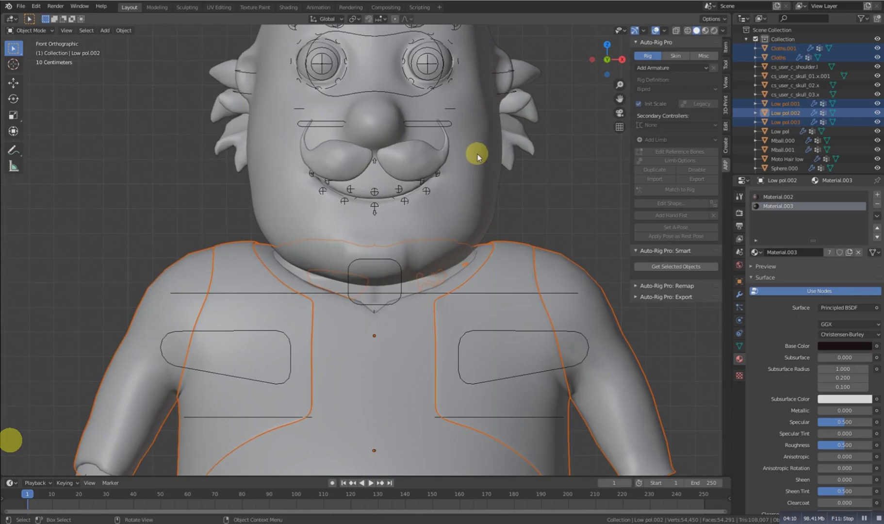
shift+click(512, 144)
shift+middle_drag(484, 156, 481, 219)
shift+click(411, 219)
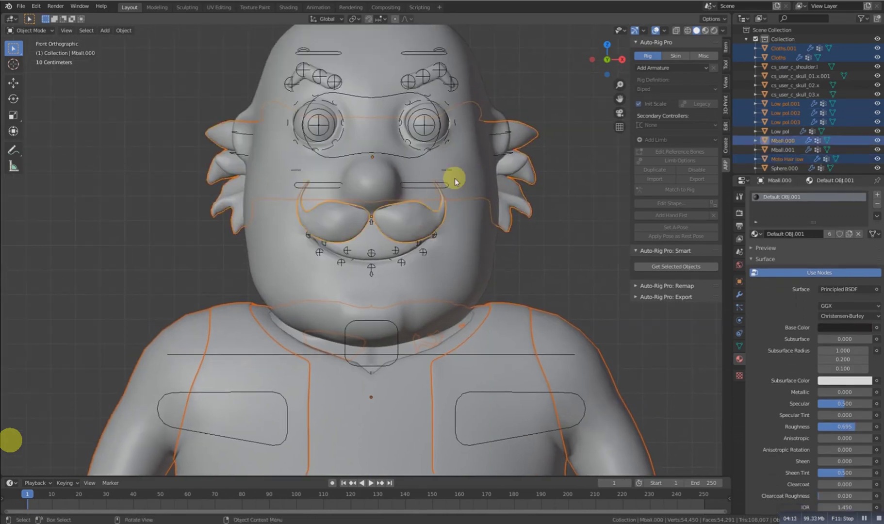
- Add the eyebrow mesh and the head mesh to the current selection
shift+middle_drag(455, 178, 438, 345)
scroll(459, 193, up, 8)
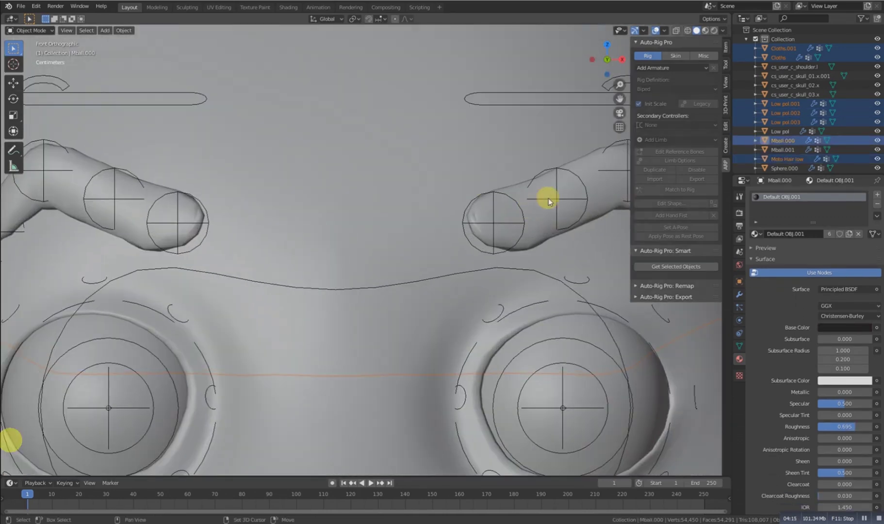
shift+click(591, 172)
scroll(560, 179, down, 7)
shift+middle_drag(523, 271, 505, 229)
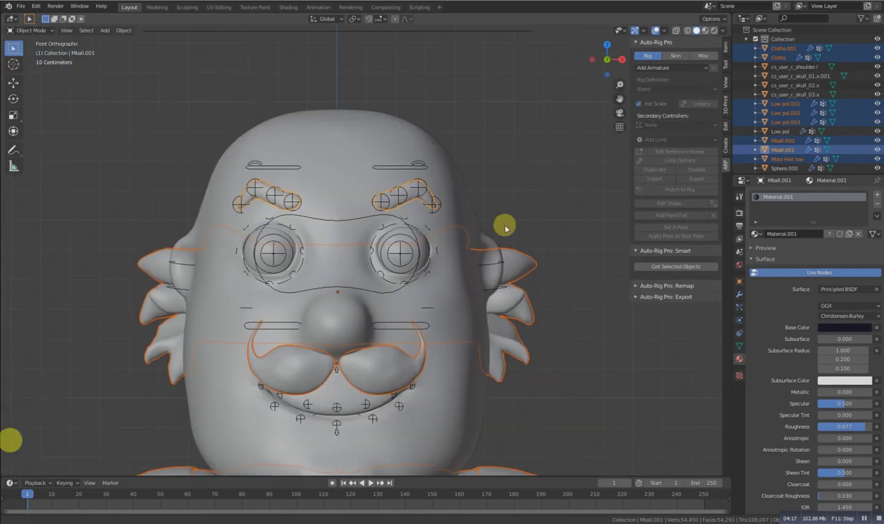
shift+middle_drag(481, 303, 519, 160)
scroll(459, 202, down, 2)
shift+click(388, 83)
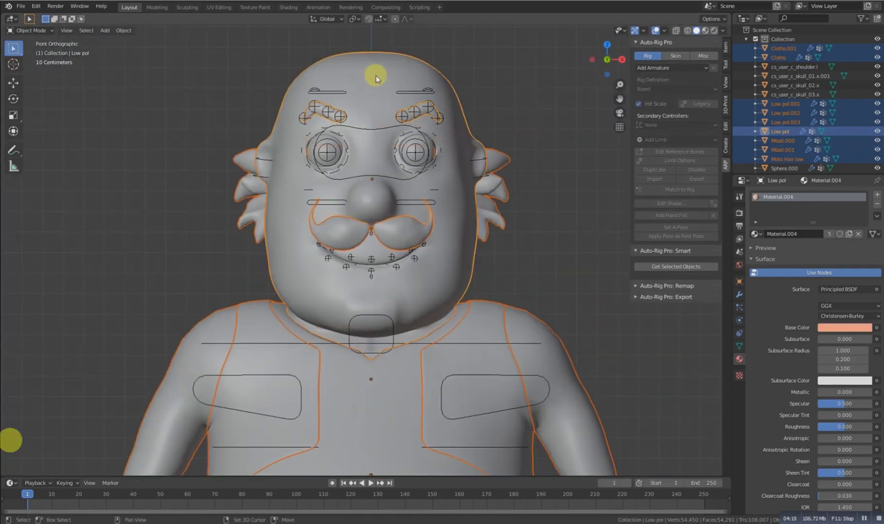
- Add the rig to the selection as the active object and bind the selected meshes to it with Auto-Rig Pro
scroll(467, 166, down, 4)
shift+click(410, 149)
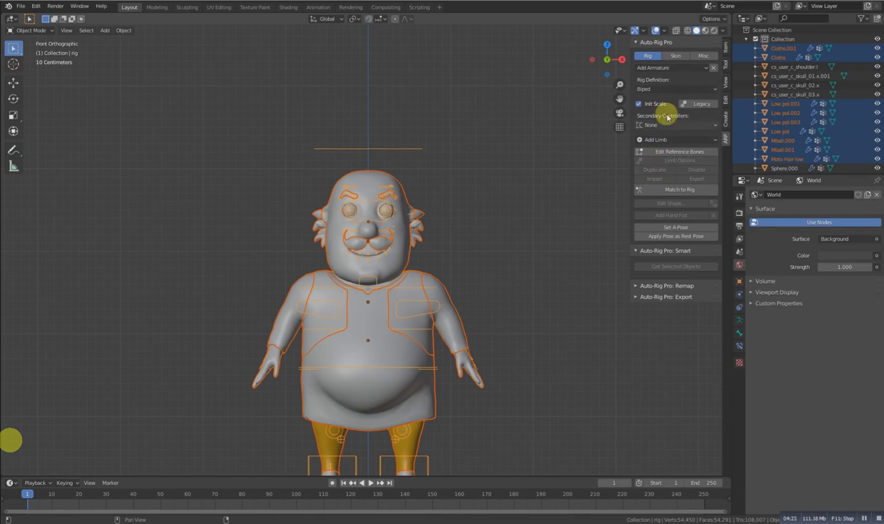
click(676, 55)
click(653, 154)
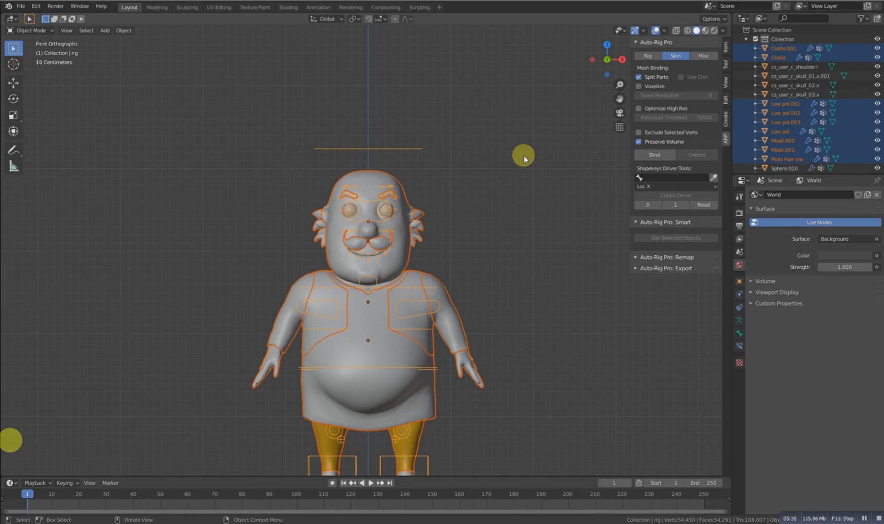
- Select the character's right eyeball, Sphere.001, on its own and examine its vertex groups
click(522, 156)
scroll(455, 173, up, 5)
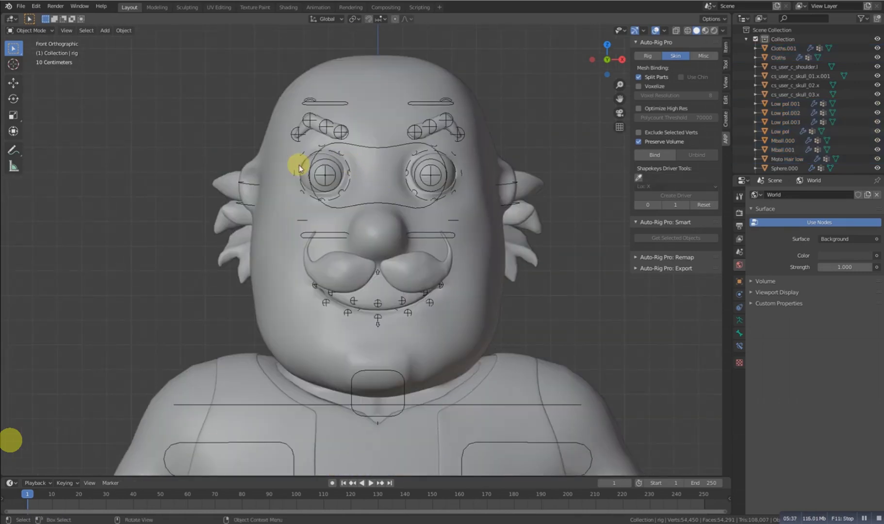
click(306, 171)
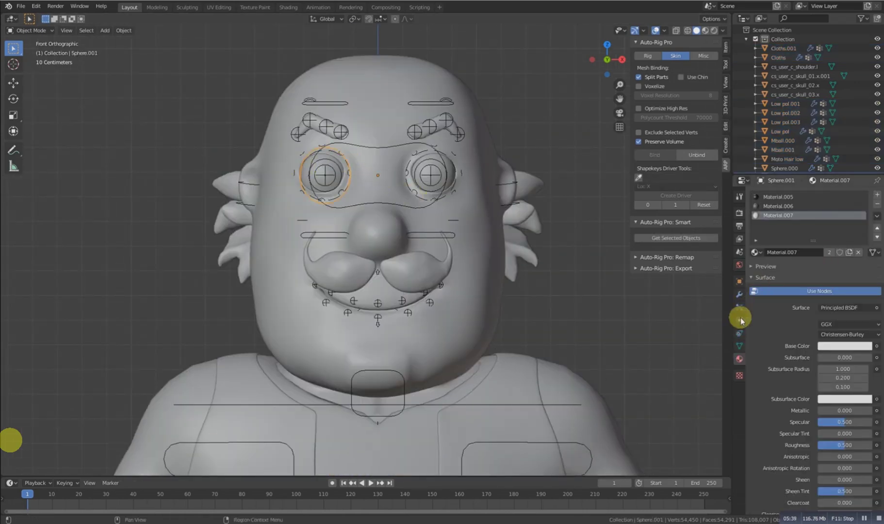
click(742, 310)
click(739, 346)
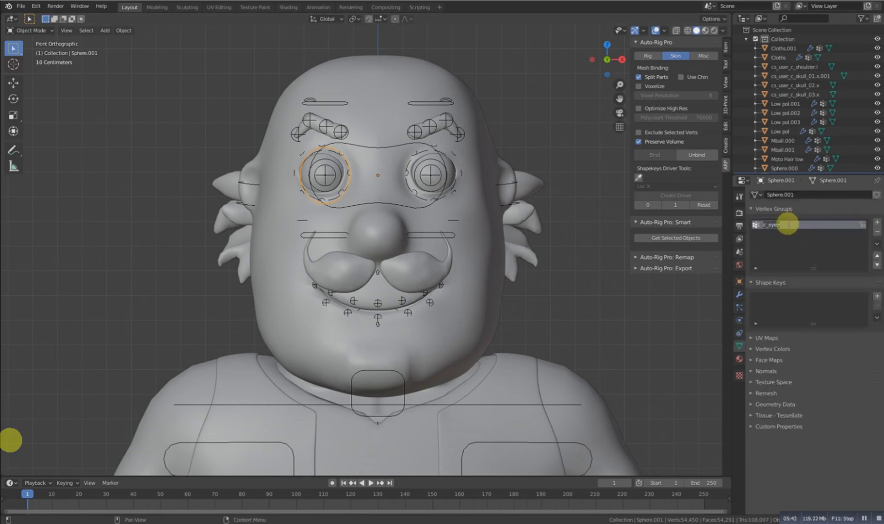
- Reselect the right eyeball and assign all its vertices to the c_eye.r vertex group with weight 1.000, returning to Object Mode
key(a)
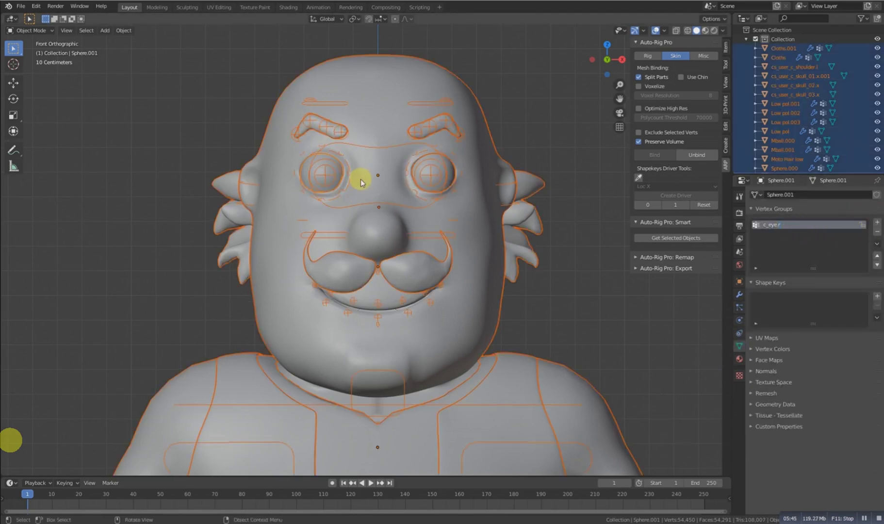
key(Tab)
click(302, 171)
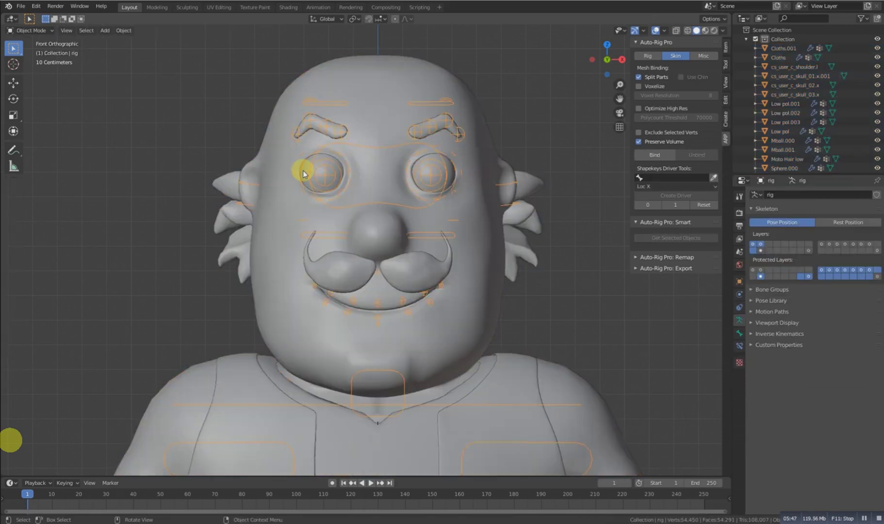
click(304, 171)
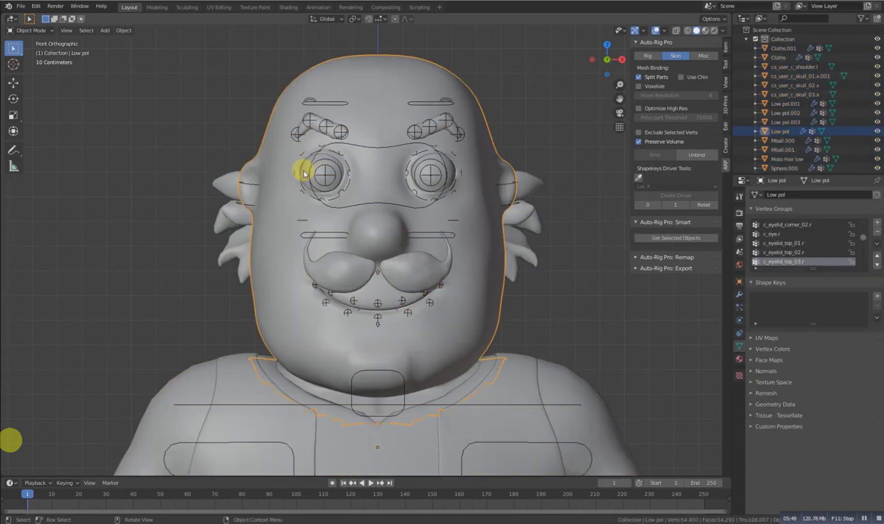
click(304, 171)
middle_drag(303, 171, 349, 208)
click(341, 208)
key(Tab)
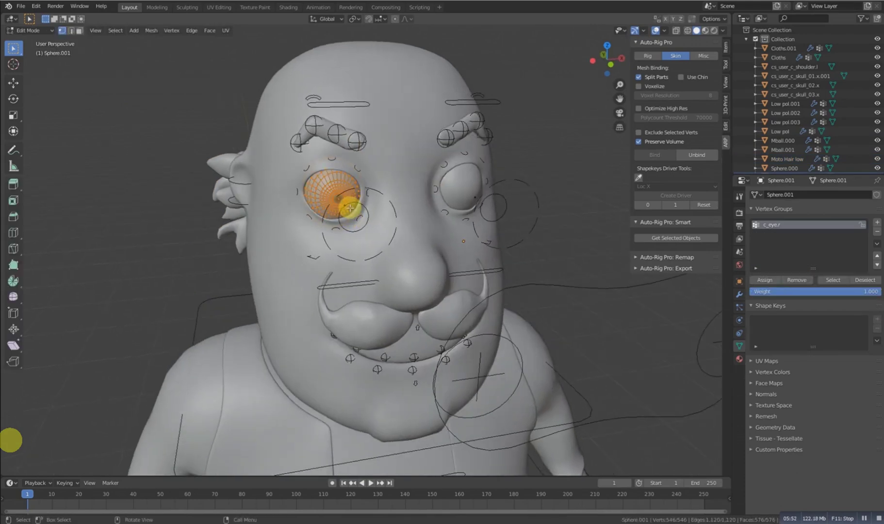
click(761, 284)
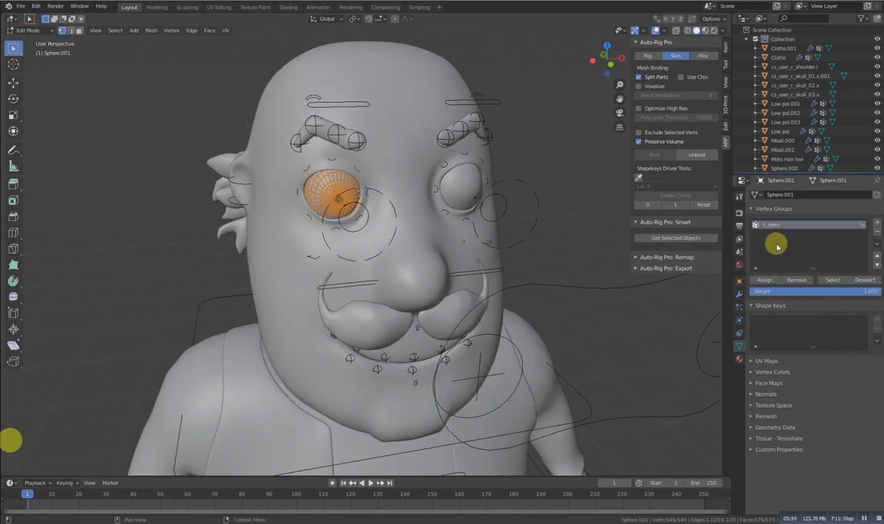
click(768, 280)
key(Tab)
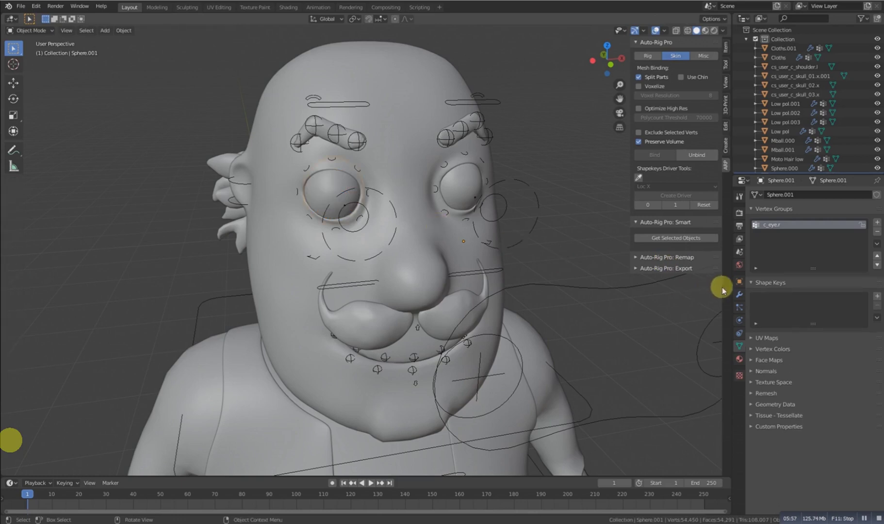
- Replace the right eyeball's Armature modifier with a new one that uses rig as its object
click(739, 294)
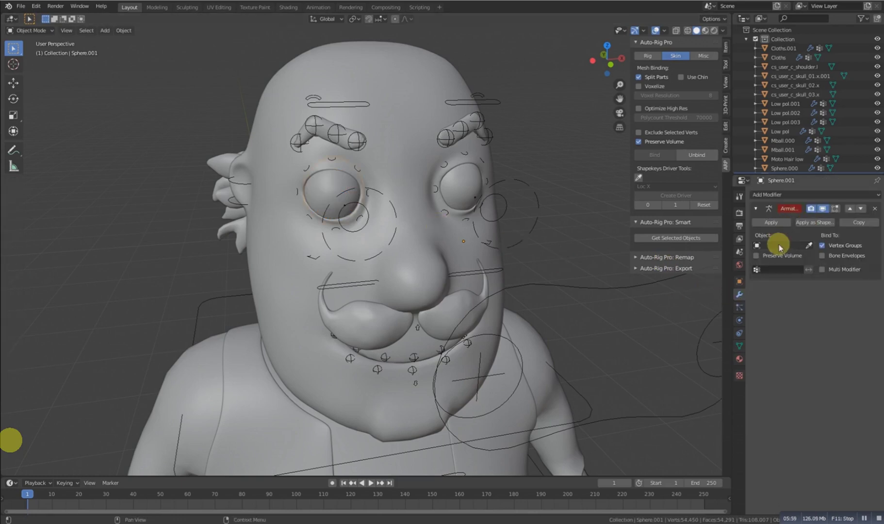
click(875, 208)
click(847, 196)
click(794, 214)
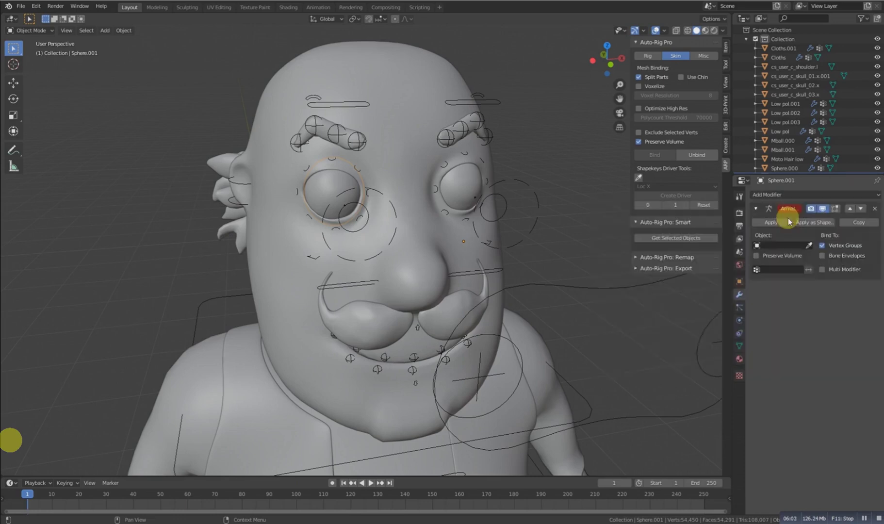
click(783, 245)
click(758, 258)
- Select the character's left eyeball, Sphere.000, and check its c_eye.l vertex group
middle_drag(468, 228, 450, 229)
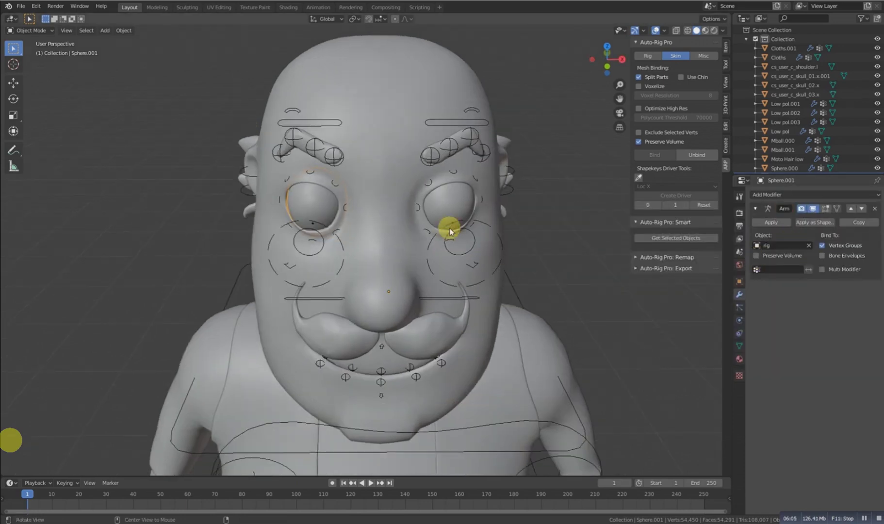
click(449, 208)
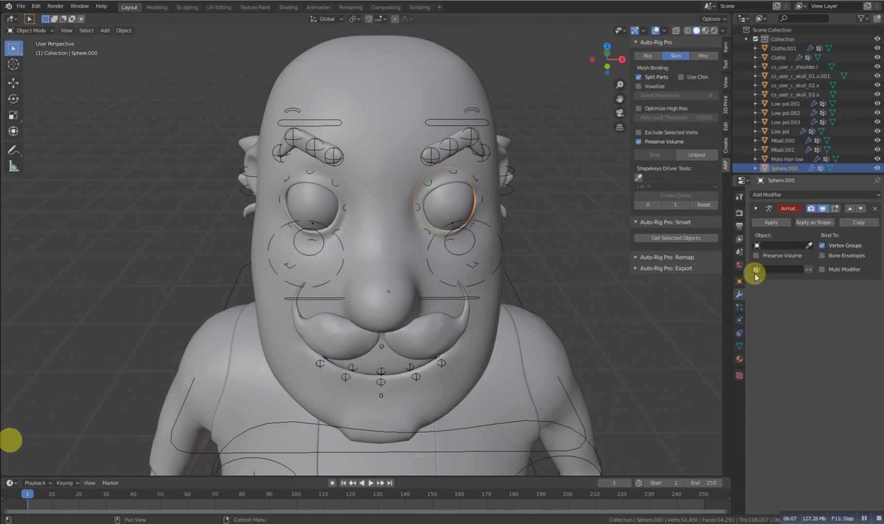
click(739, 307)
click(740, 345)
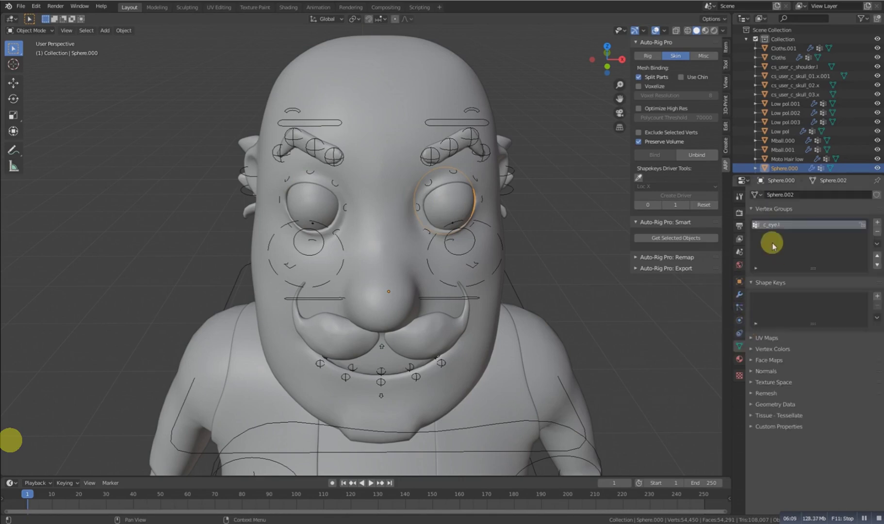
key(Tab)
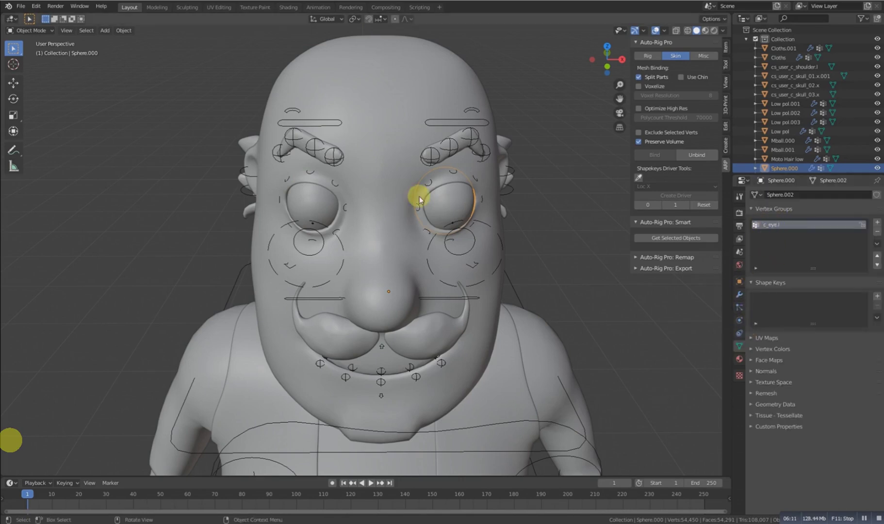
key(Tab)
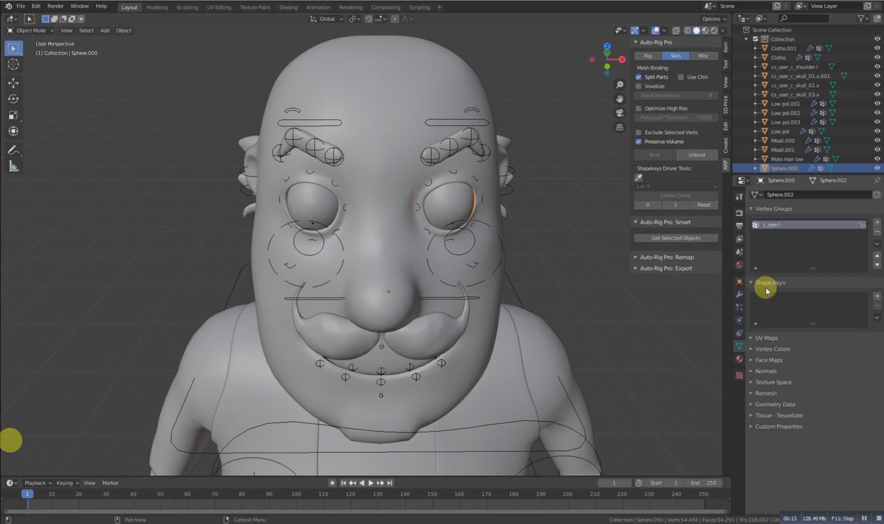
- Set rig as the object of the left eyeball's existing Armature modifier
click(739, 294)
click(766, 246)
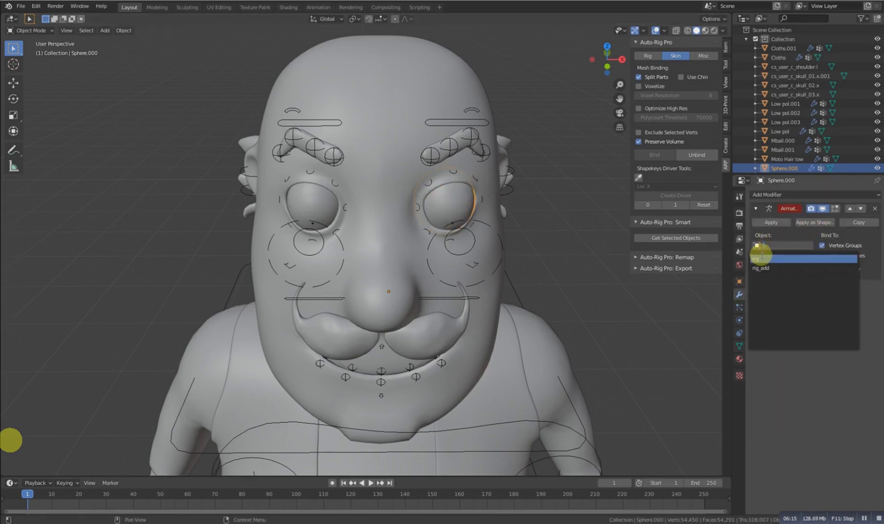
scroll(454, 222, down, 3)
- Select the character's rig and switch it to Pose Mode
click(449, 242)
middle_drag(449, 242, 498, 250)
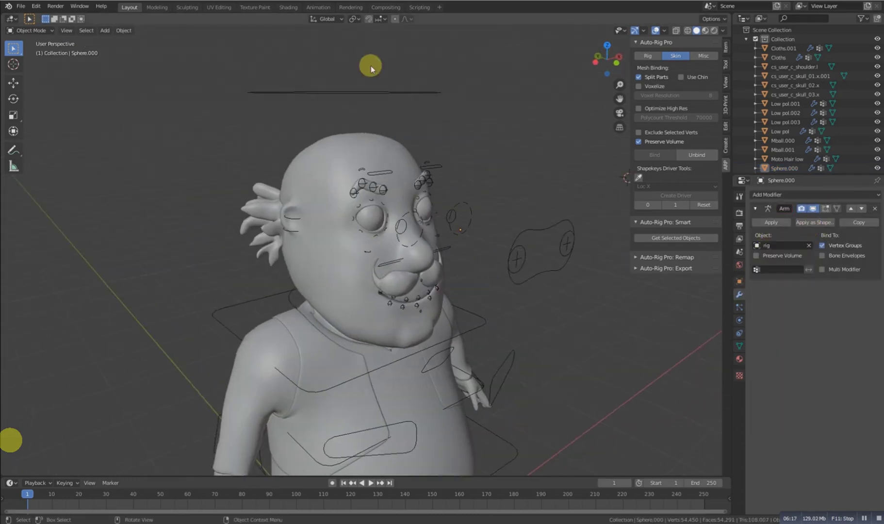
click(376, 87)
middle_drag(379, 91, 330, 168)
click(30, 30)
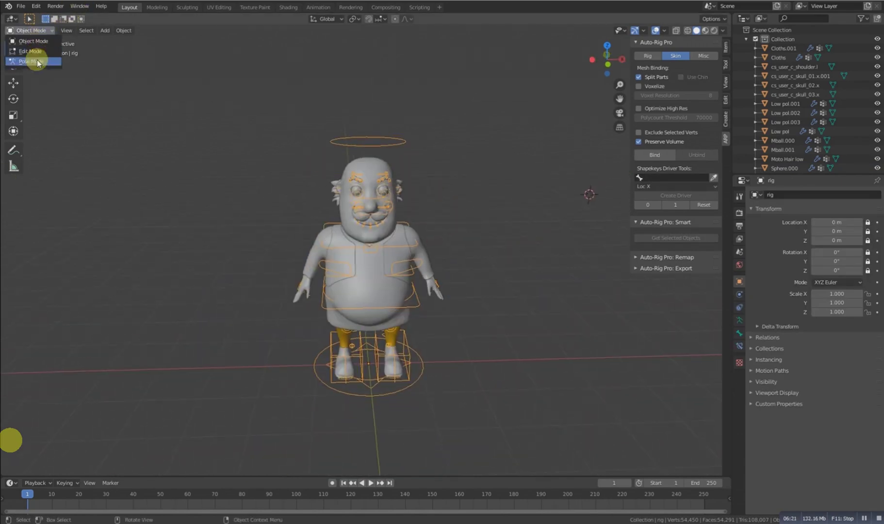
click(36, 59)
- Test the left foot controller, c_foot_ik.l, by lifting it forward, and cancel the move
key(KP_3)
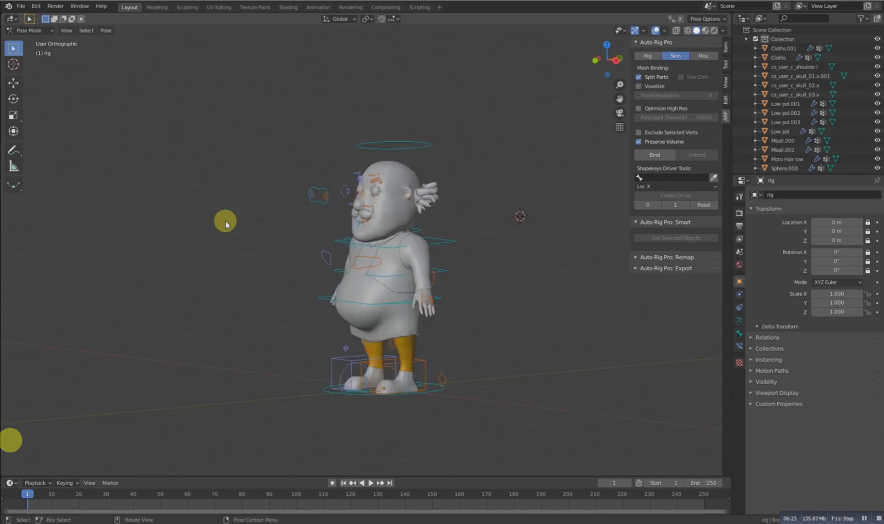
mouse_move(226, 221)
middle_down()
mouse_move(277, 253)
mouse_move(316, 262)
mouse_move(353, 340)
mouse_move(265, 305)
mouse_move(318, 311)
middle_up()
key(z)
click(411, 287)
mouse_move(410, 286)
middle_down()
mouse_move(340, 279)
mouse_move(378, 271)
middle_up()
click(376, 274)
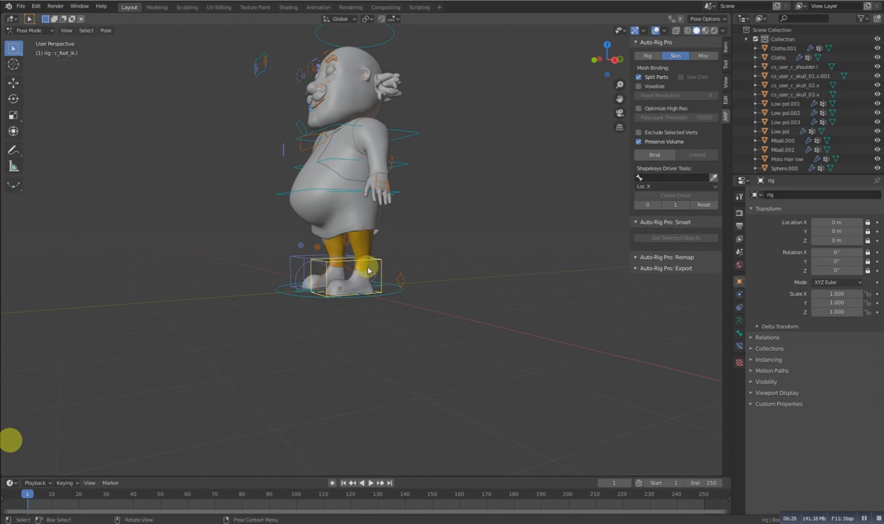
key(g)
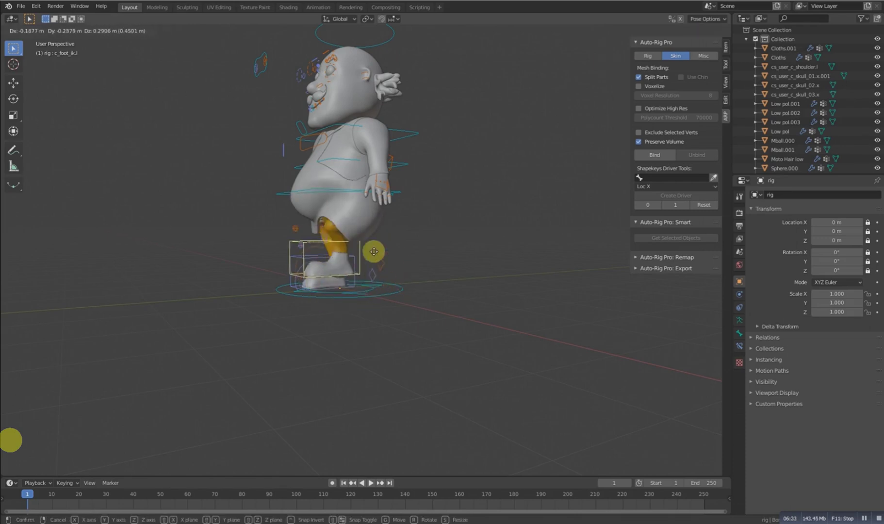
right_click(394, 289)
- Test the ground position controller, c_pos, by moving it, and cancel the move
alt+drag(324, 307, 403, 315)
click(395, 313)
key(g)
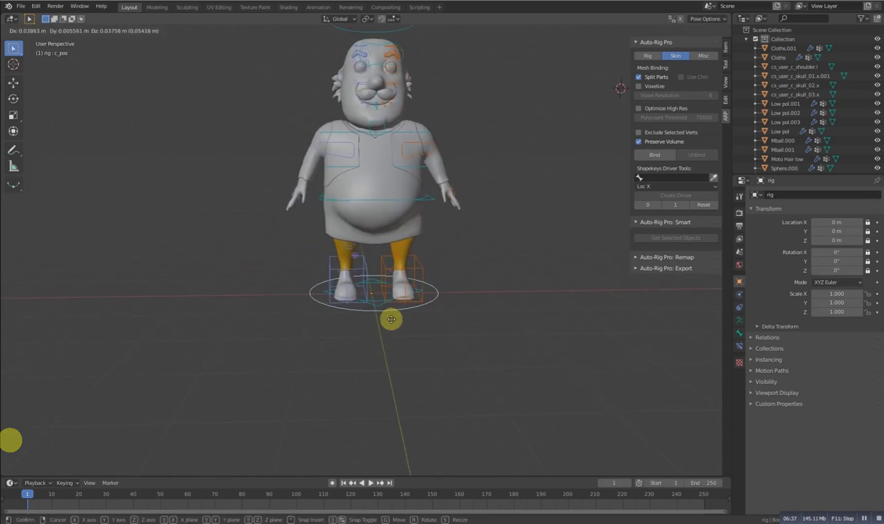
right_click(395, 290)
- Test the head controller, c_head.x, by rotating and moving it, cancelling both transforms
shift+middle_drag(460, 258, 438, 349)
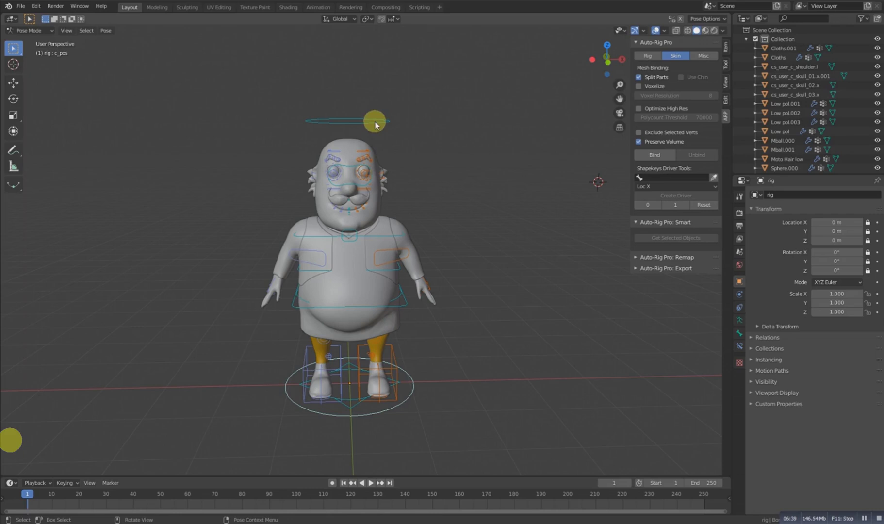
click(375, 124)
key(r)
right_click(372, 111)
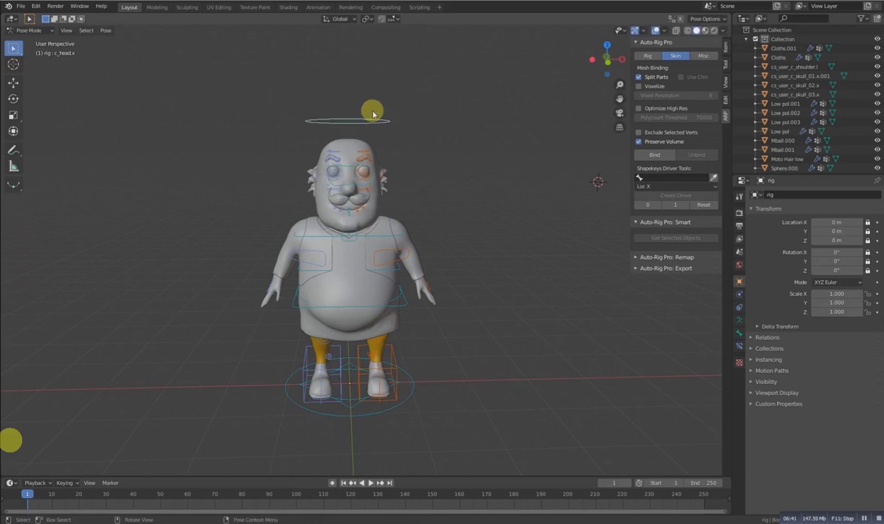
key(KP_3)
key(g)
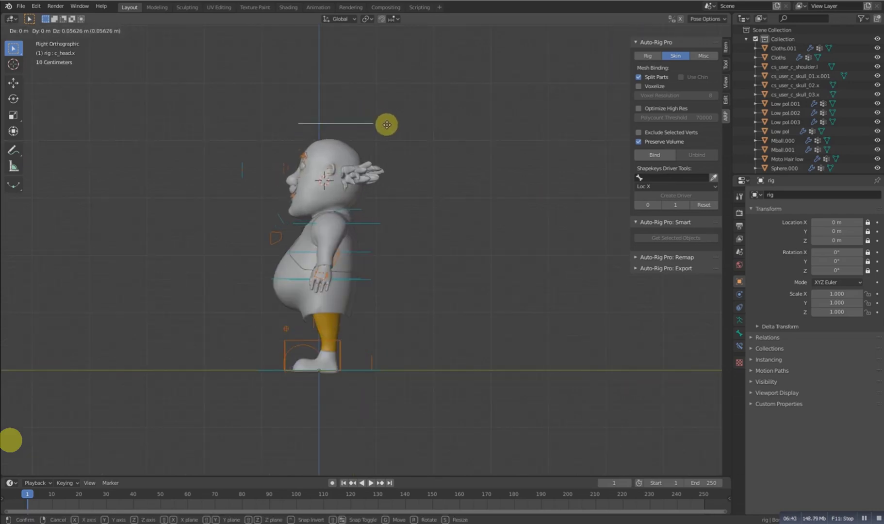
right_click(361, 222)
- Test the hip controller, c_root_master.x, by moving it sideways, and cancel the move
middle_drag(361, 223, 469, 254)
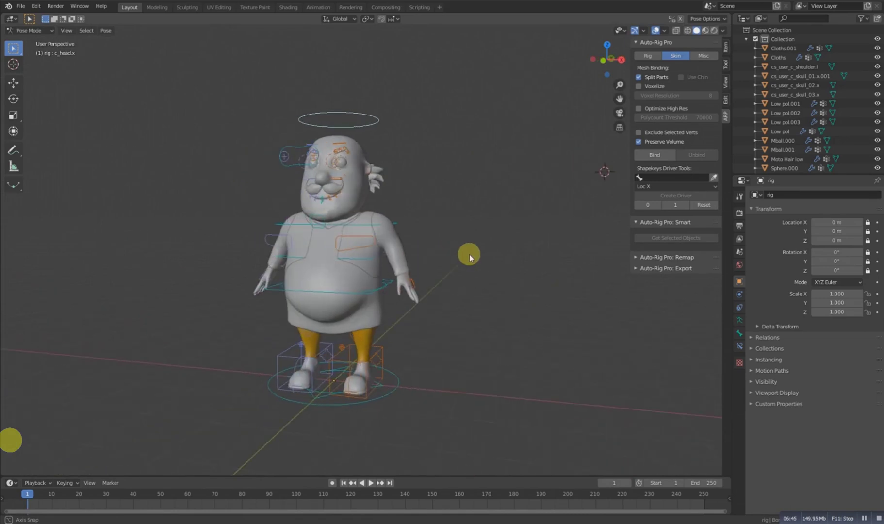
click(391, 282)
key(g)
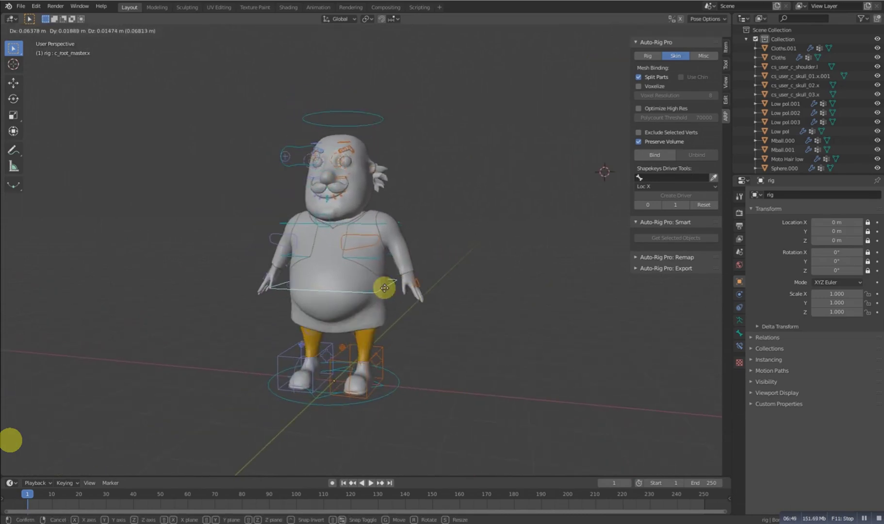
right_click(375, 275)
- View the character from its other side and switch the viewport shading to Material Preview to show its colours
mouse_move(398, 245)
middle_down()
mouse_move(445, 251)
mouse_move(417, 248)
middle_up()
key(z)
key(2)
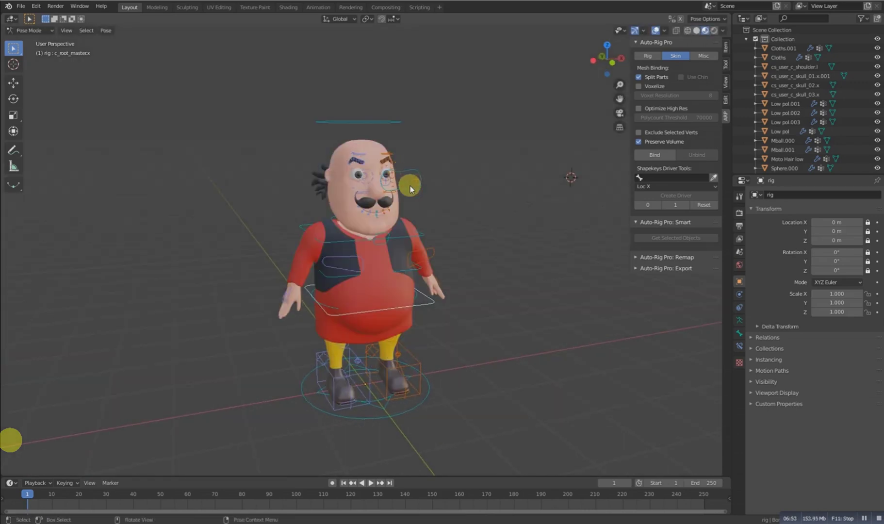
- Test the eye target controller, c_eye_target.x, by moving it around in front of the face, and undo the move
key(g)
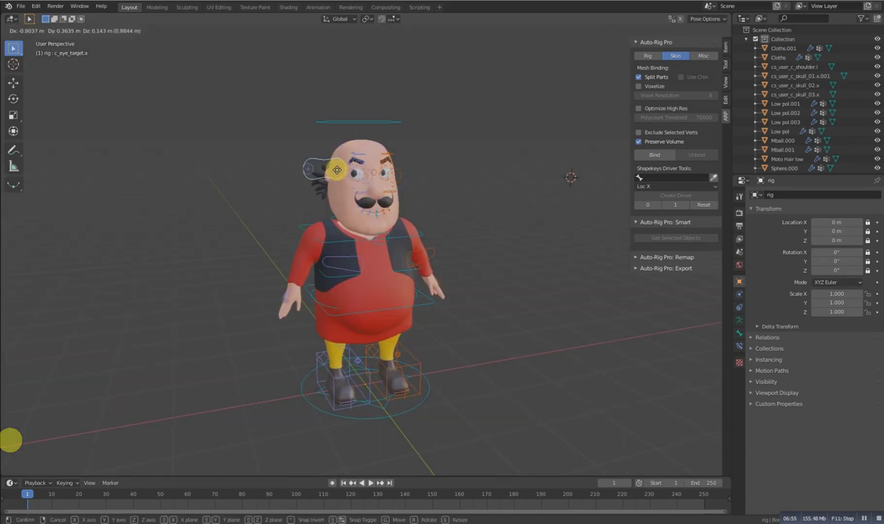
click(331, 194)
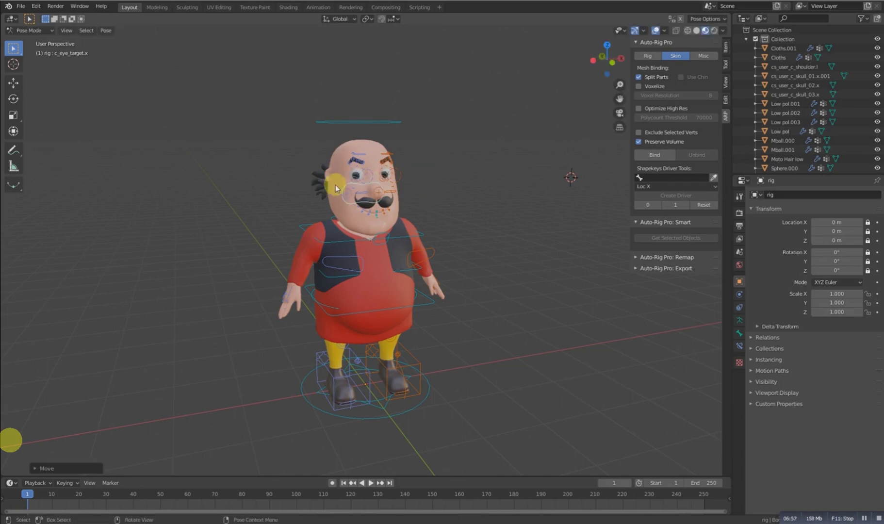
key(g)
right_click(466, 176)
key(ctrl+z)
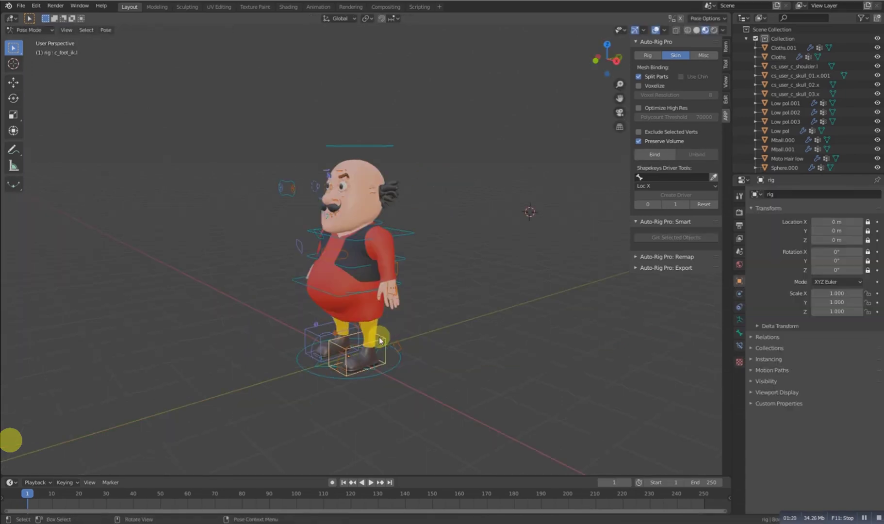
- Test the left foot controller, c_foot_ik.l, by moving it, cancel the move, and view the rig from the right side
key(g)
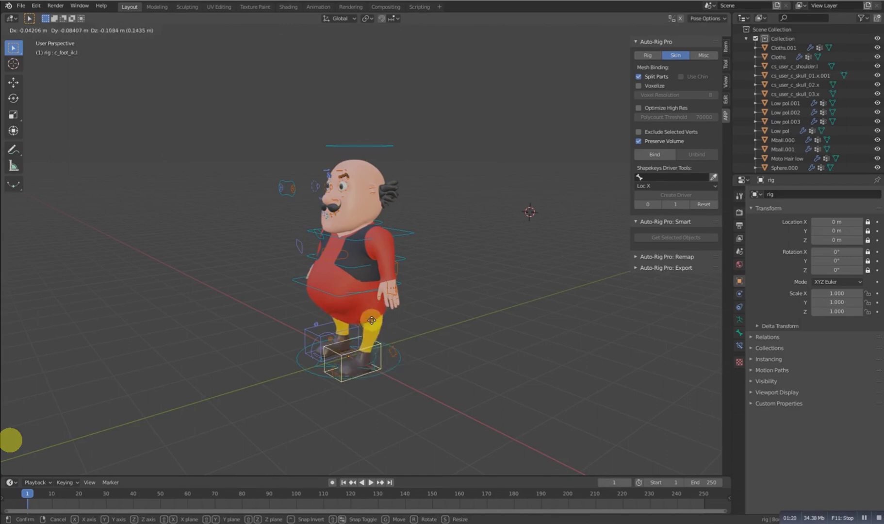
right_click(371, 321)
key(KP_3)
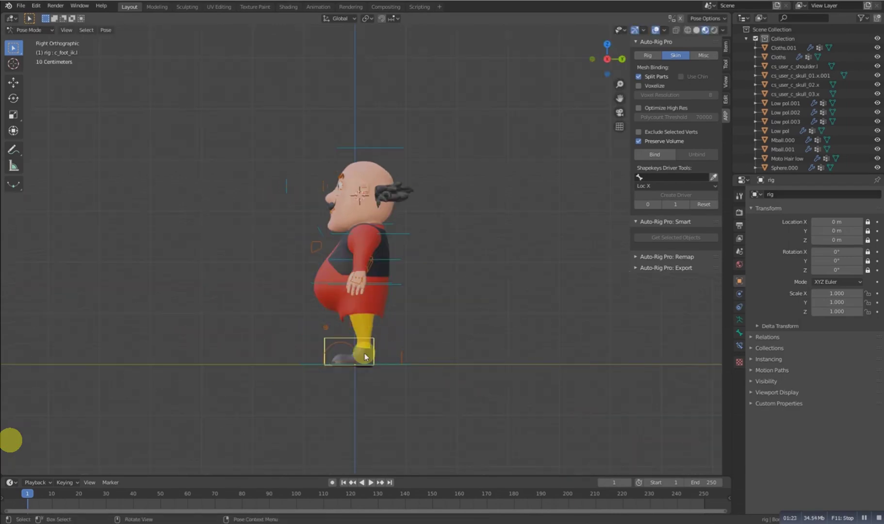